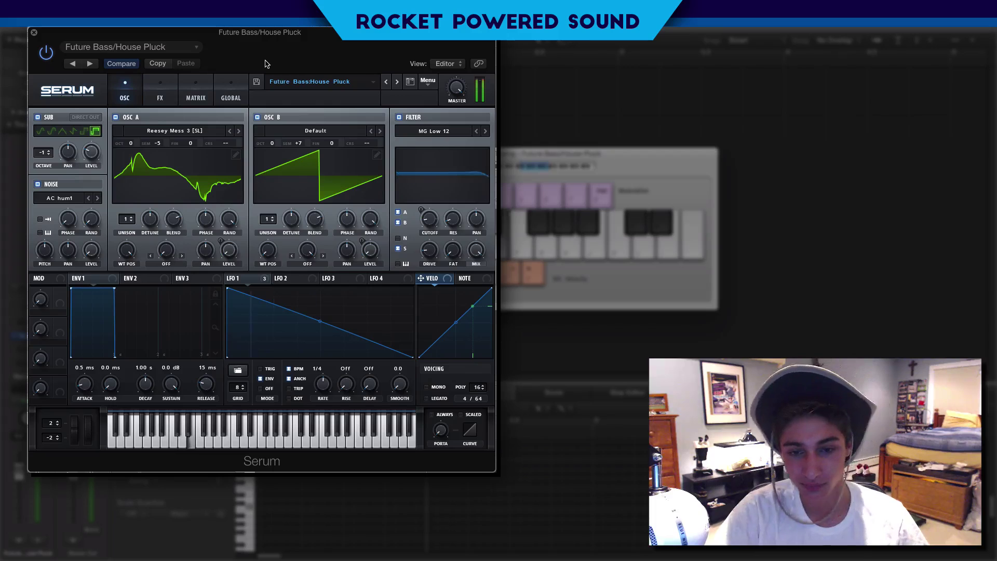
Play several notes to preview the finished Future Bass/House Pluck preset
{"action": "key", "text": "k"}
{"action": "key", "text": "j"}
{"action": "key", "text": "d"}
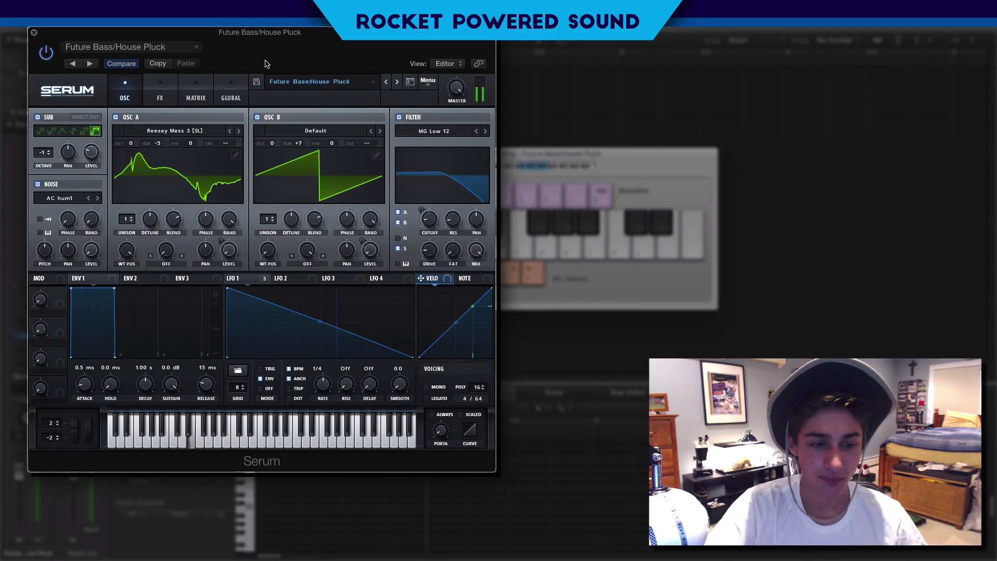
{"action": "key", "text": "k"}
{"action": "key", "text": "j"}
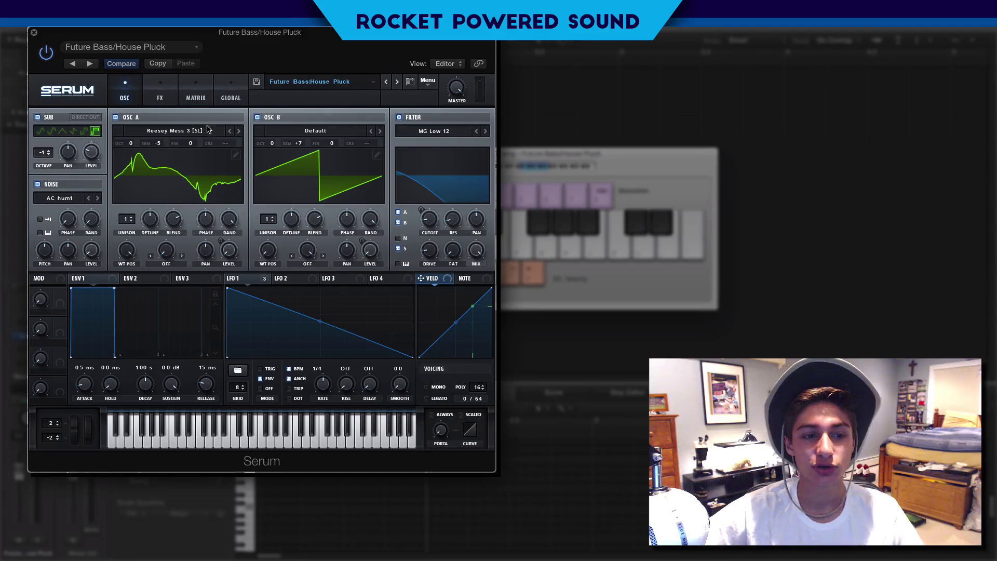
Initialize the synth to a blank preset and turn off oscillator A
{"action": "left_click", "coordinate": [427, 81]}
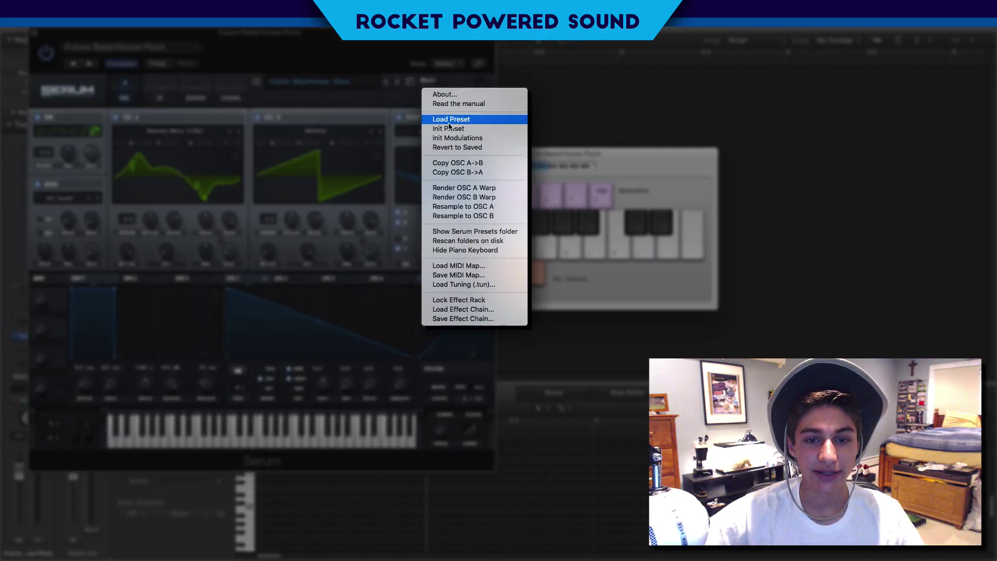
{"action": "left_click", "coordinate": [449, 128]}
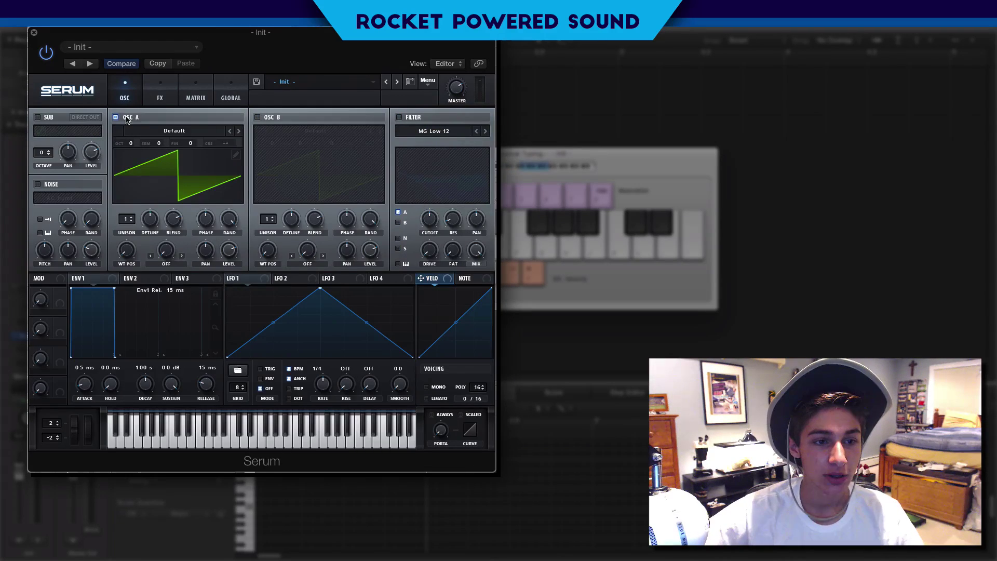
{"action": "left_click", "coordinate": [116, 117]}
Turn on the sub oscillator with the last wave shape, lower its level and set its octave to -1
{"action": "left_click", "coordinate": [37, 117]}
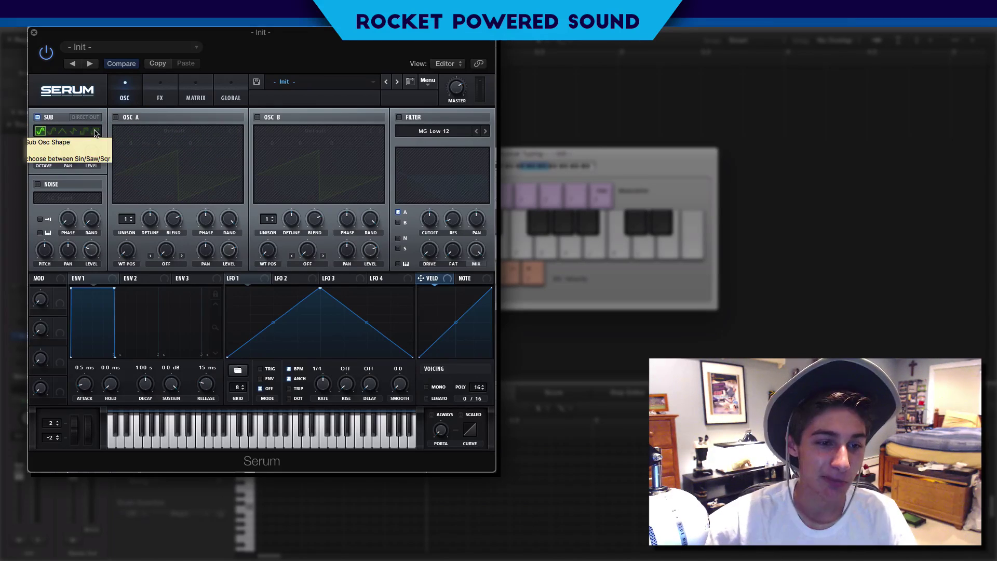
{"action": "left_click", "coordinate": [95, 133]}
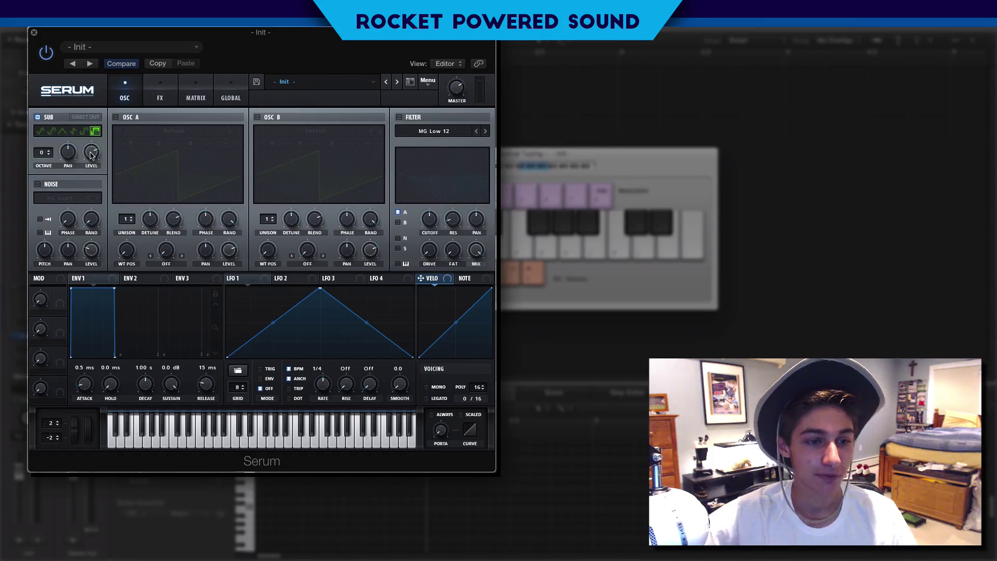
{"action": "left_click_drag", "start_coordinate": [86, 159], "coordinate": [51, 162]}
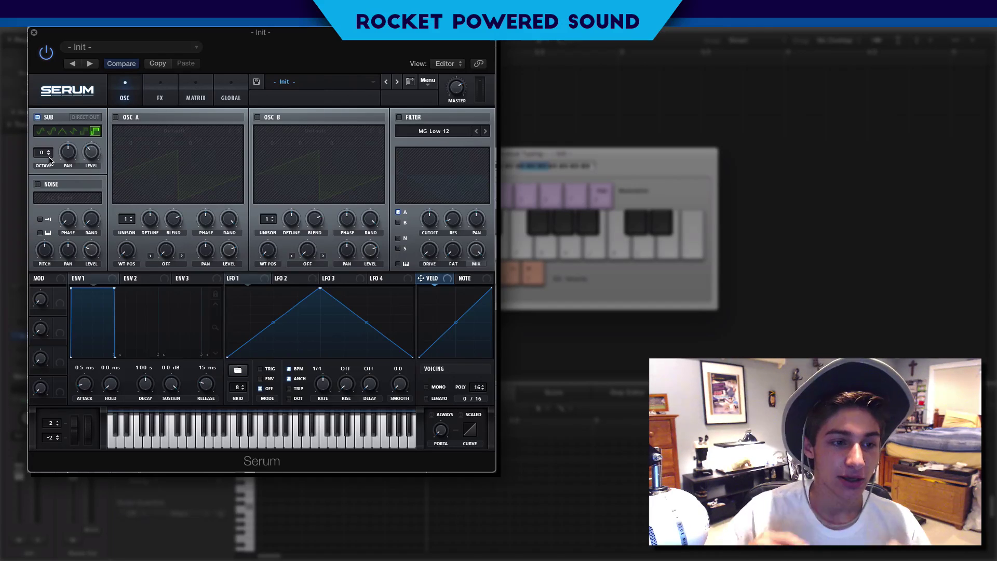
{"action": "left_click_drag", "start_coordinate": [45, 152], "coordinate": [44, 158]}
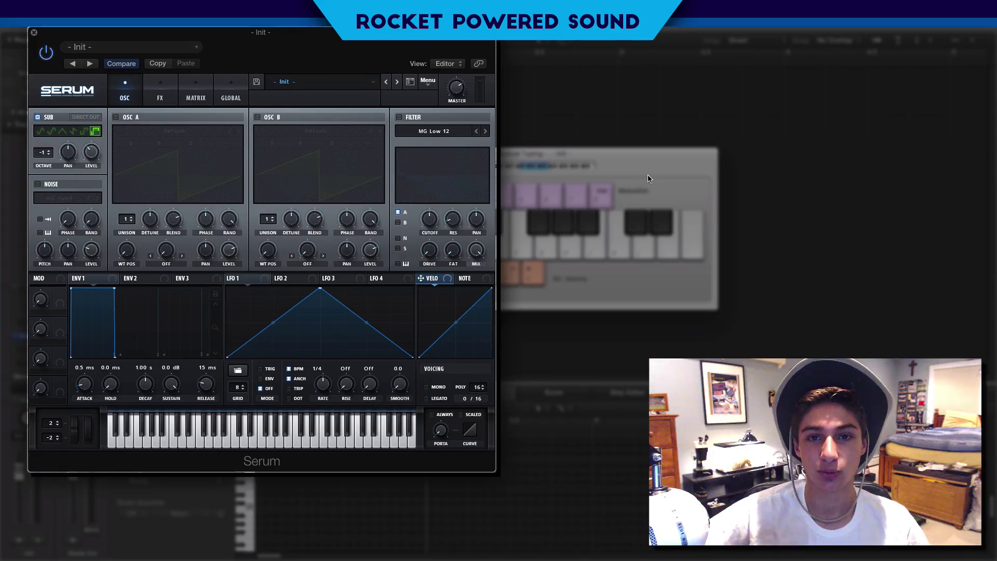
Turn on oscillator A with the spectral wavetable Reesey Mess 3 [SL] and adjust its wavetable position
{"action": "left_click", "coordinate": [117, 117]}
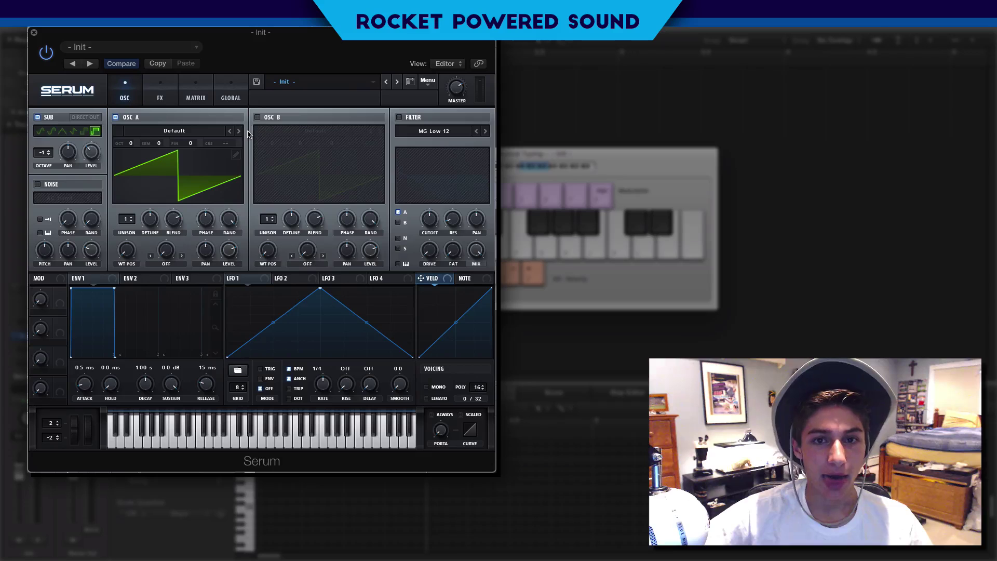
{"action": "left_click", "coordinate": [175, 135]}
{"action": "mouse_move", "coordinate": [177, 171]}
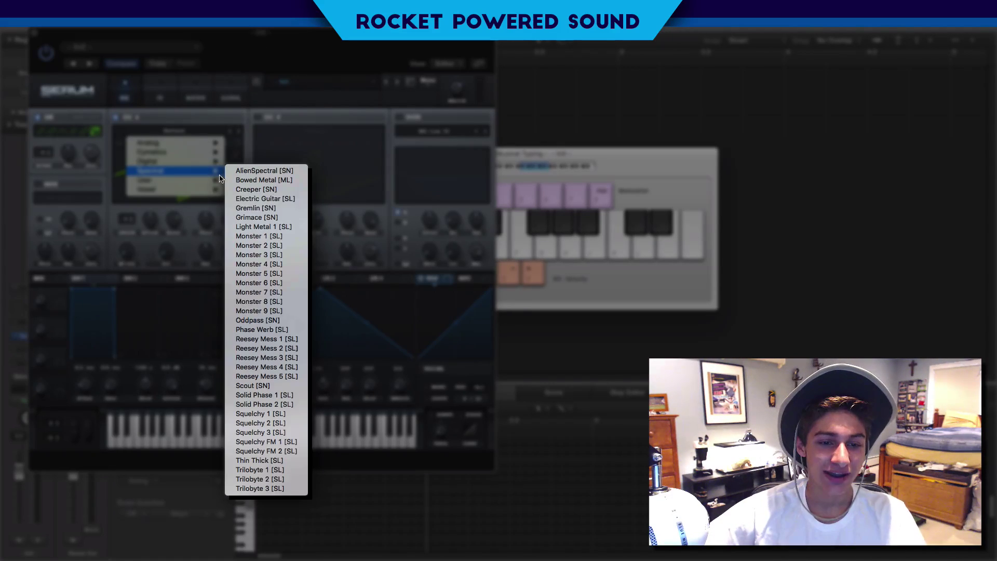
{"action": "left_click", "coordinate": [281, 357]}
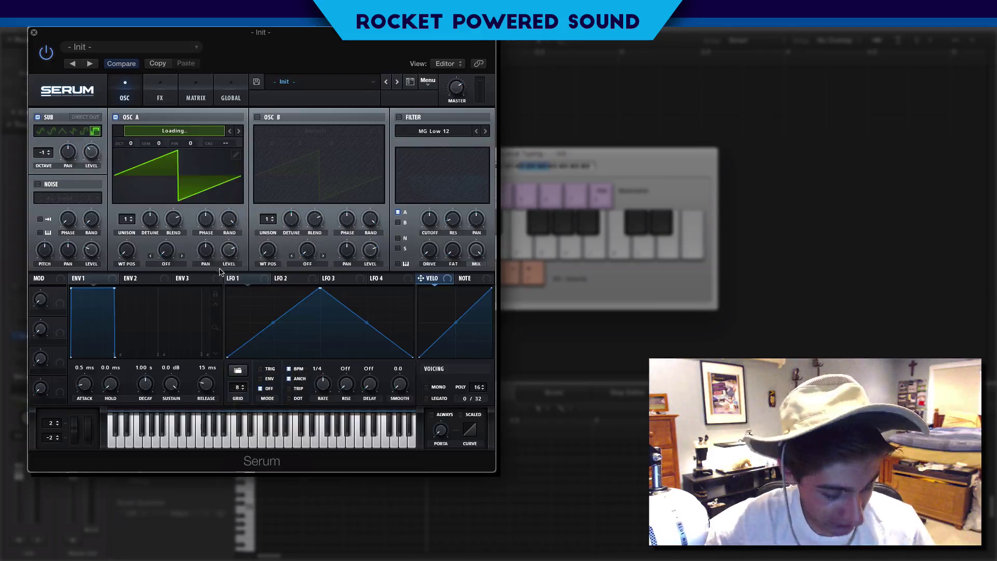
{"action": "left_click_drag", "start_coordinate": [127, 249], "coordinate": [167, 163]}
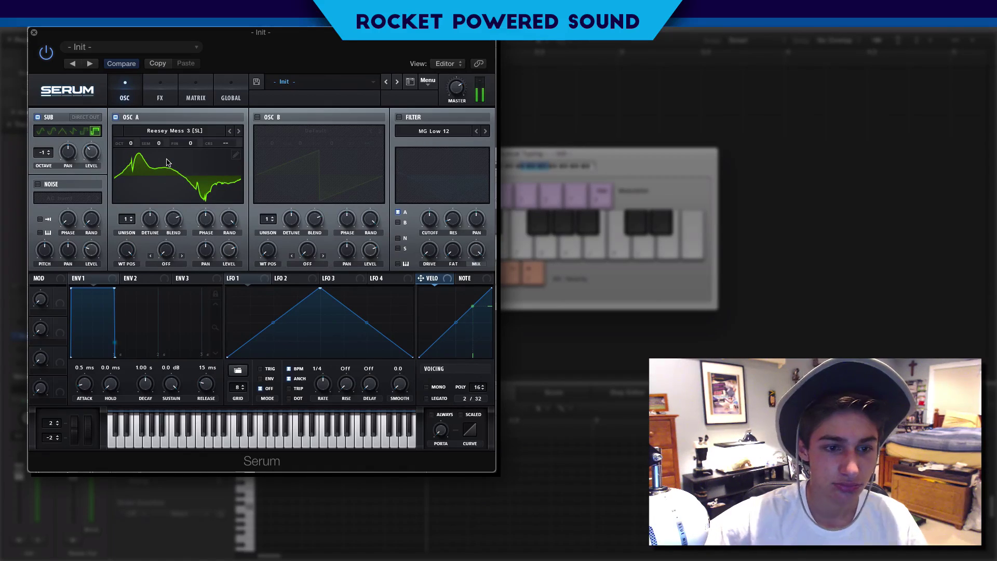
Switch off the sub oscillator, set oscillator A's semitone tuning to -5 and play a note to audition it
{"action": "left_click", "coordinate": [38, 119]}
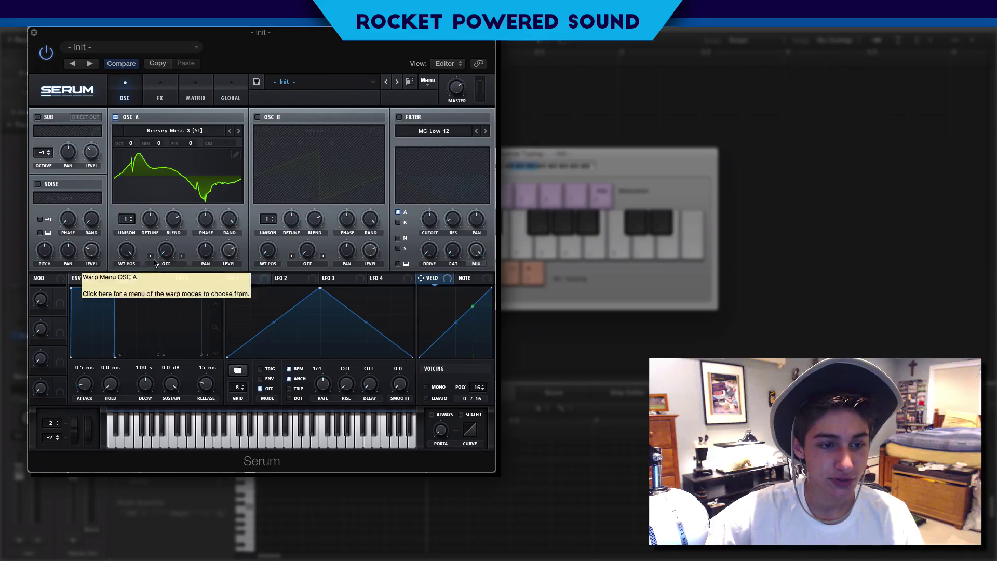
{"action": "left_click_drag", "start_coordinate": [165, 144], "coordinate": [160, 176]}
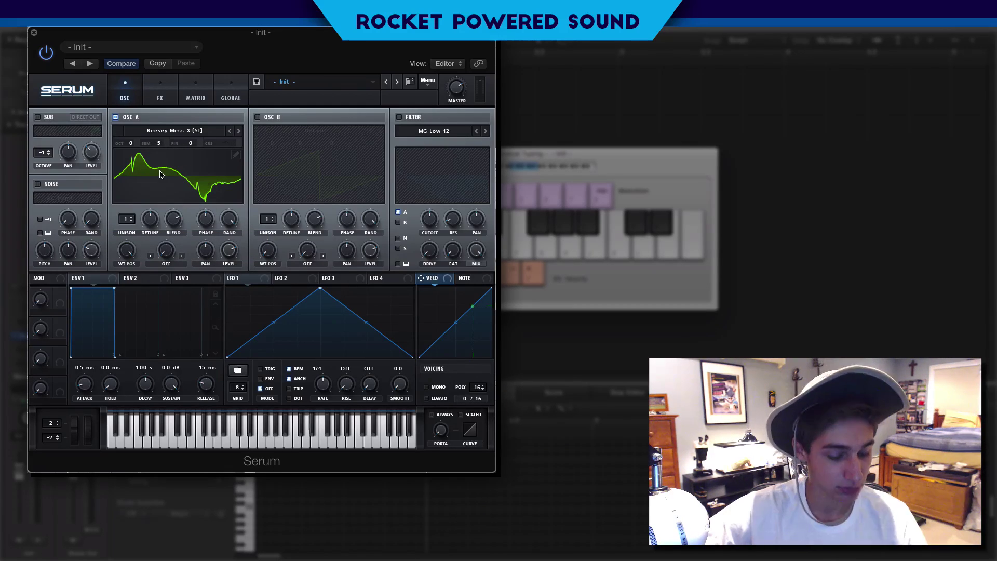
{"action": "key", "text": "a"}
Turn the sub oscillator back on and play notes to hear it together with oscillator A
{"action": "left_click", "coordinate": [37, 117]}
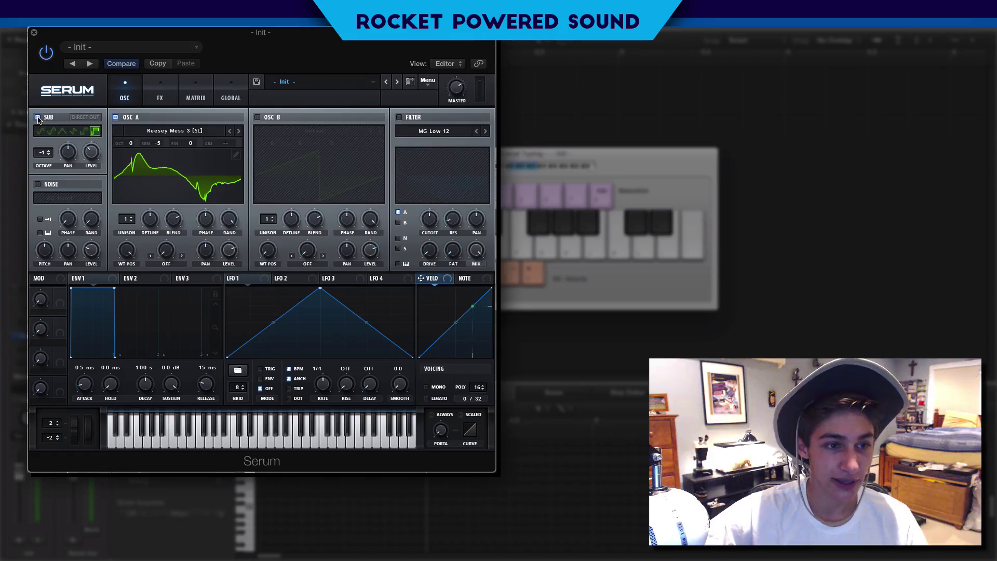
{"action": "key", "text": "a"}
{"action": "key", "text": "g"}
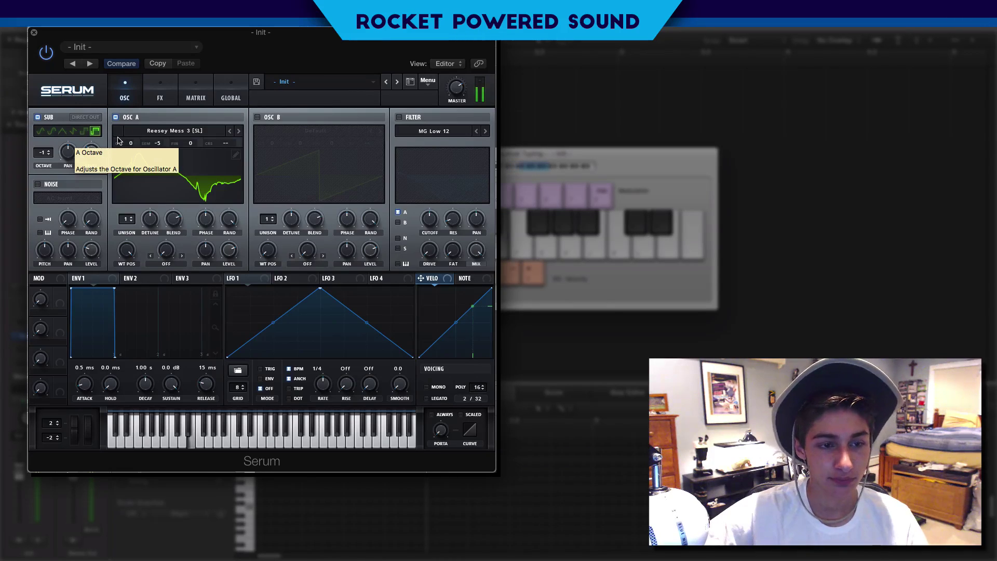
{"action": "key", "text": "k"}
{"action": "key", "text": "f"}
{"action": "key", "text": "a"}
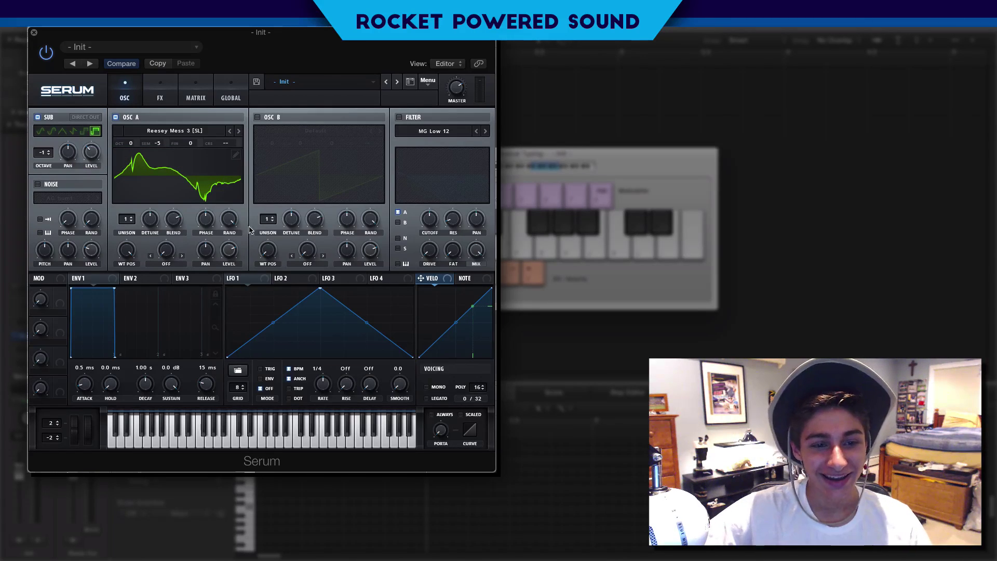
Turn on oscillator B with the default saw, set its semitone tuning to +7 and play a note to audition it
{"action": "mouse_move", "coordinate": [231, 250]}
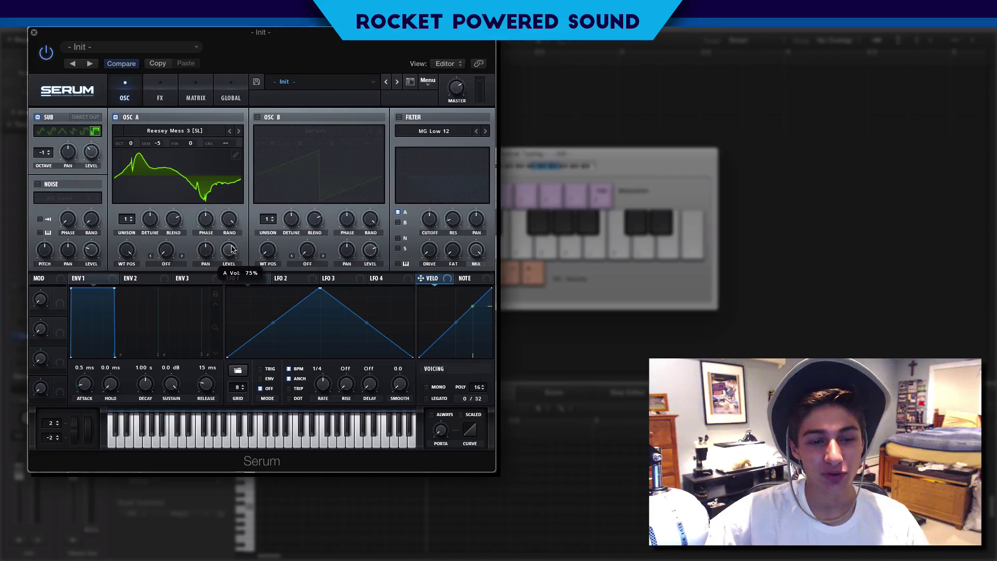
{"action": "left_click", "coordinate": [258, 118]}
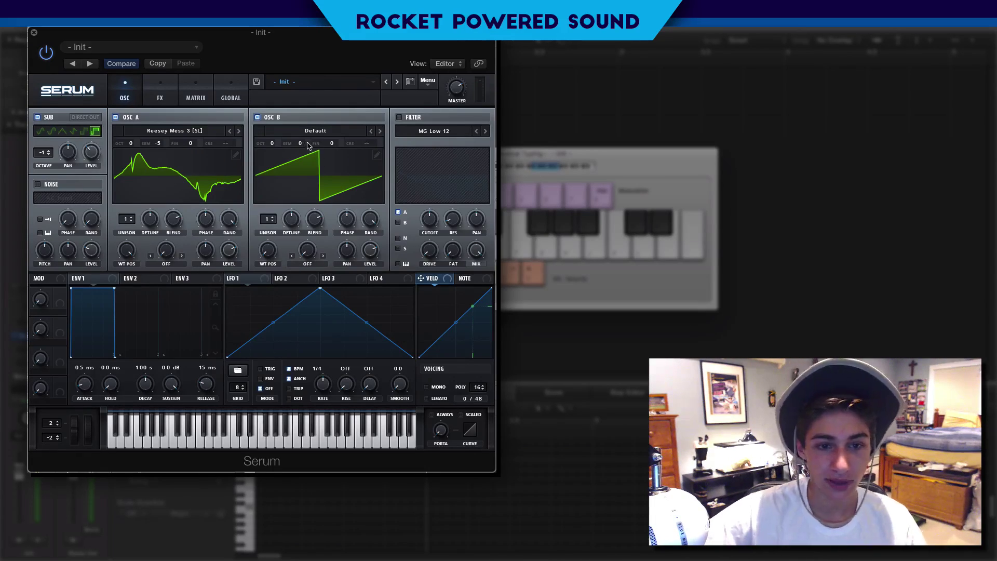
{"action": "left_click_drag", "start_coordinate": [303, 143], "coordinate": [314, 117]}
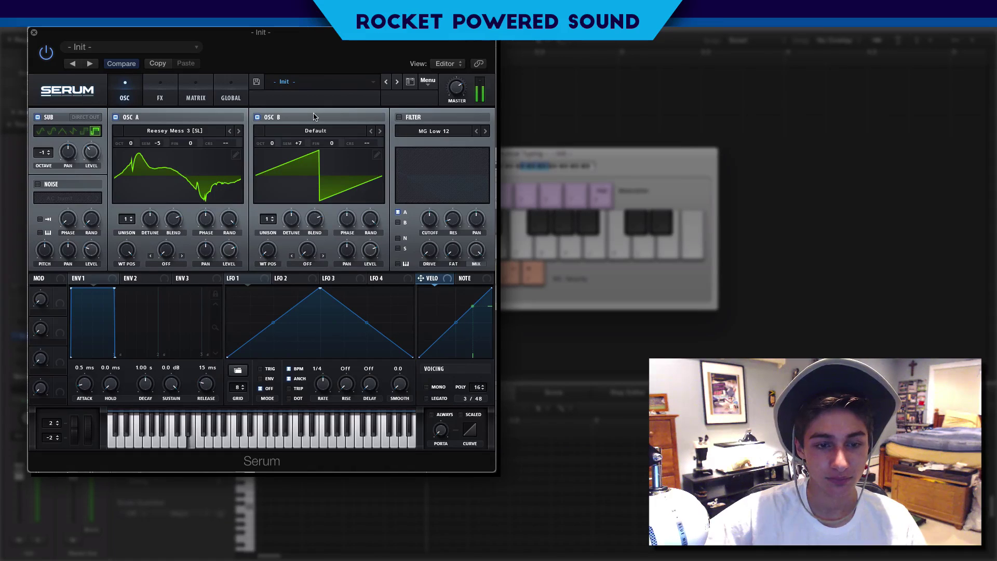
{"action": "key", "text": "a"}
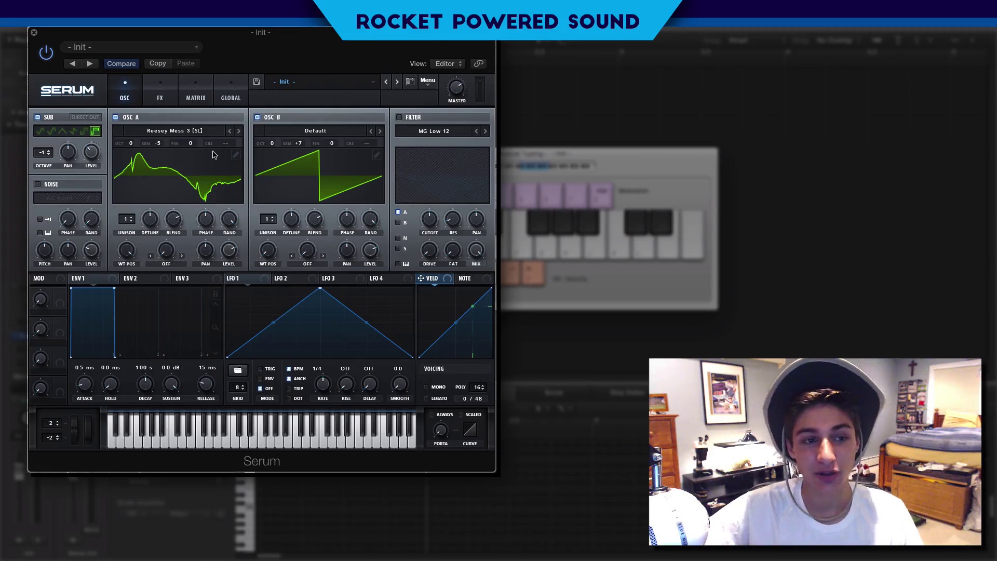
Turn on the AC hum1 noise oscillator at a 1% level and turn down the levels of oscillators A and B
{"action": "left_click", "coordinate": [38, 184]}
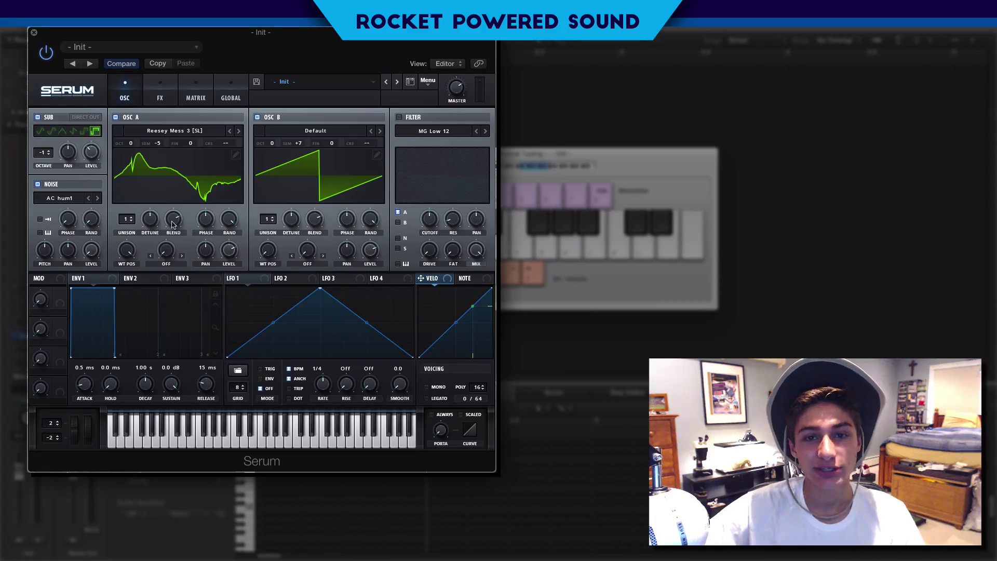
{"action": "left_click", "coordinate": [171, 102]}
{"action": "left_click", "coordinate": [128, 98]}
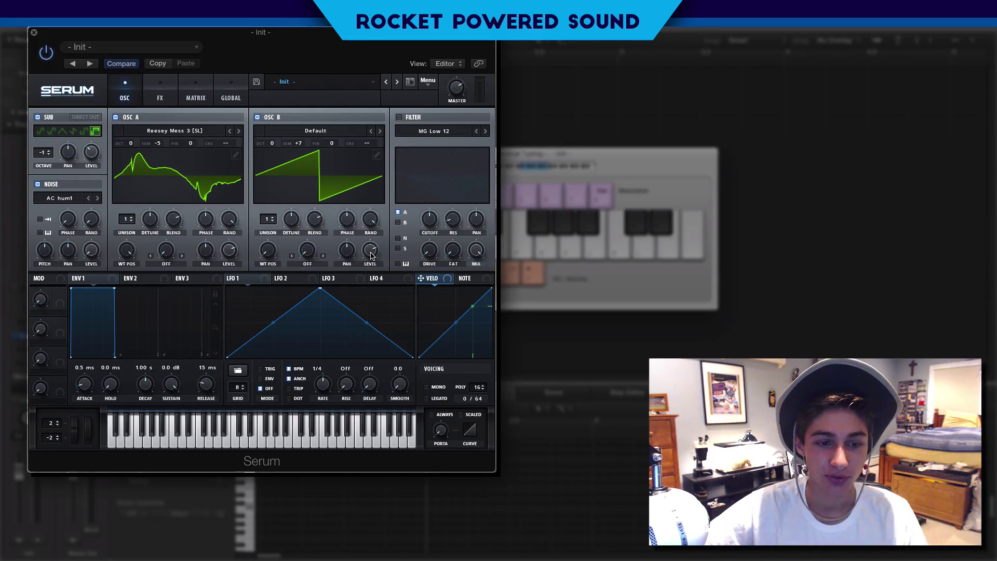
{"action": "mouse_move", "coordinate": [371, 255]}
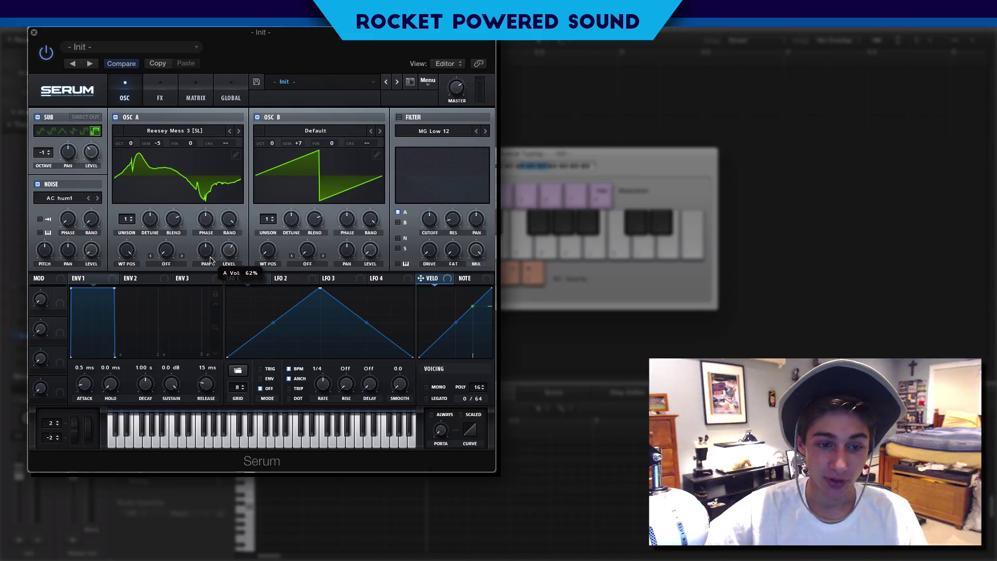
{"action": "mouse_move", "coordinate": [95, 251]}
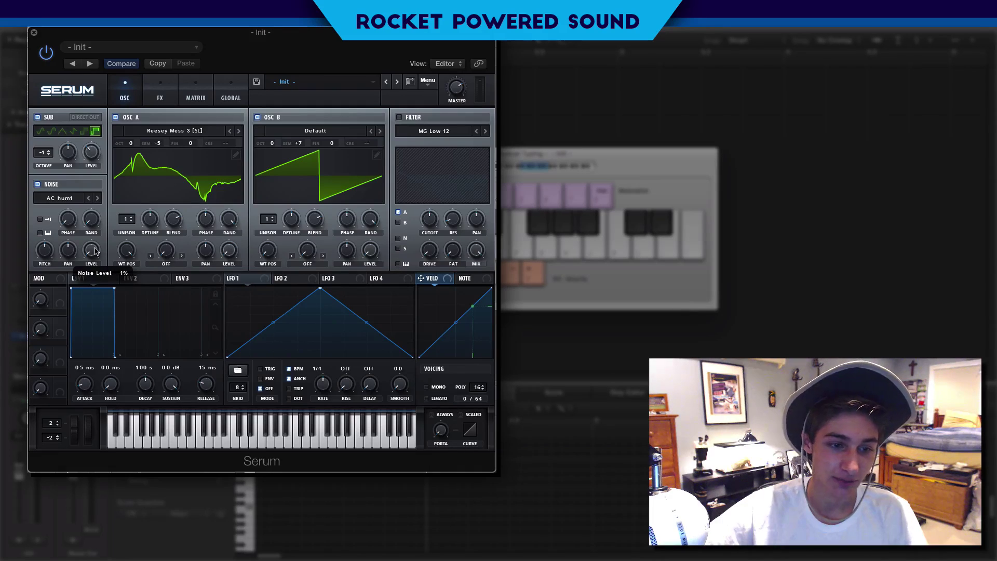
Assign LFO 1 to the levels of oscillators A and B, with an amount of about 66 for oscillator B
{"action": "left_click_drag", "start_coordinate": [230, 278], "coordinate": [229, 250]}
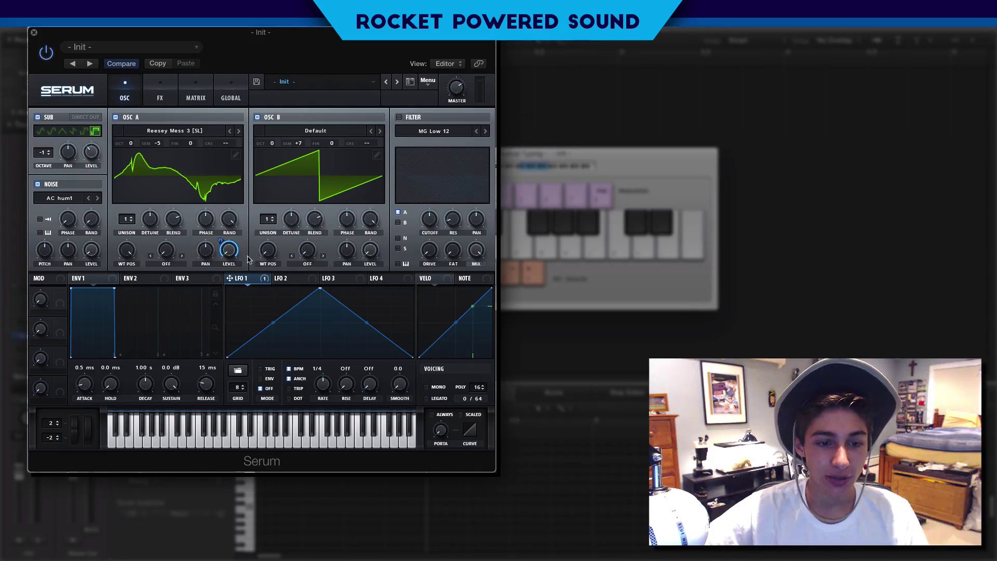
{"action": "mouse_move", "coordinate": [217, 244]}
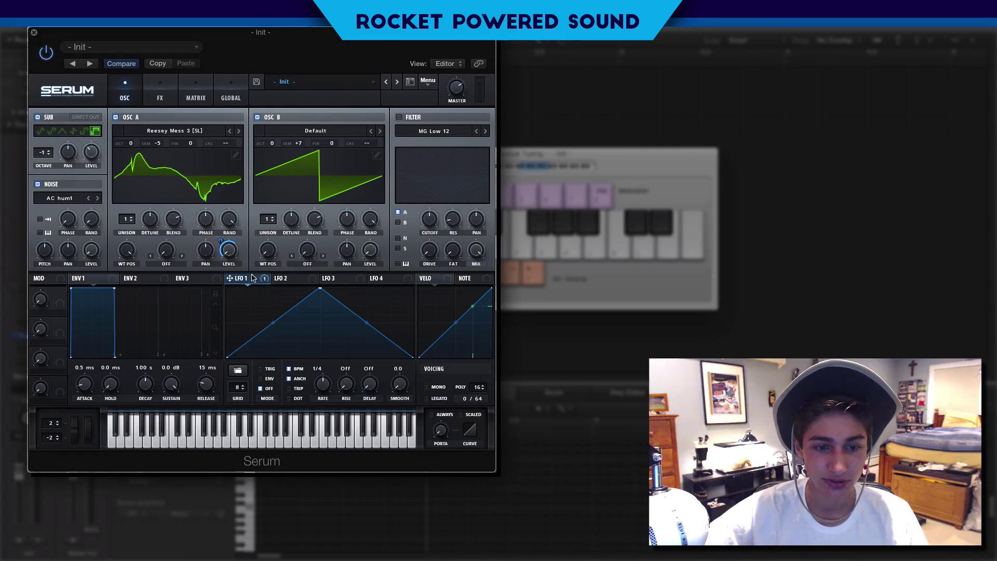
{"action": "left_click_drag", "start_coordinate": [254, 277], "coordinate": [369, 250]}
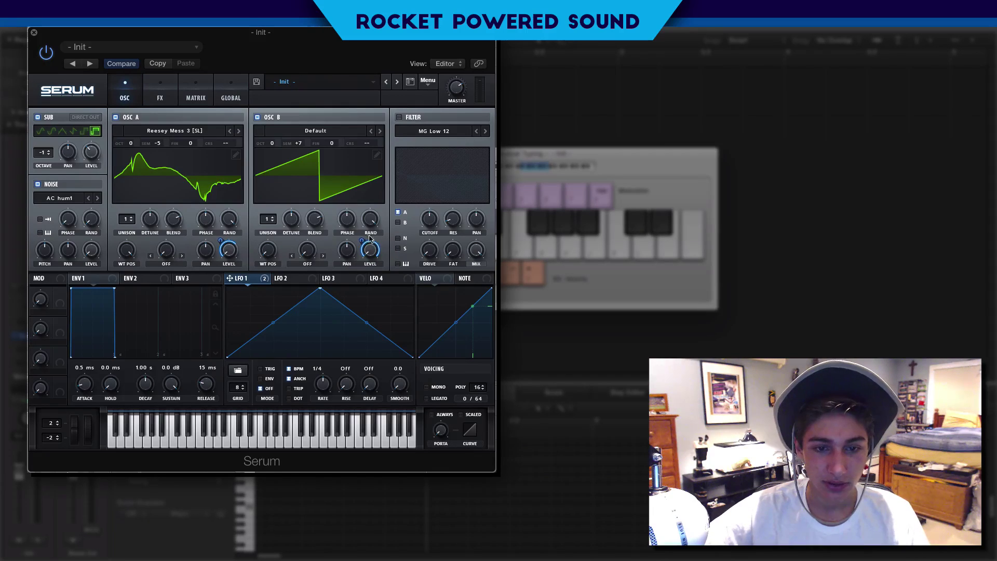
{"action": "mouse_move", "coordinate": [362, 240]}
{"action": "left_click_drag", "start_coordinate": [362, 239], "coordinate": [351, 245]}
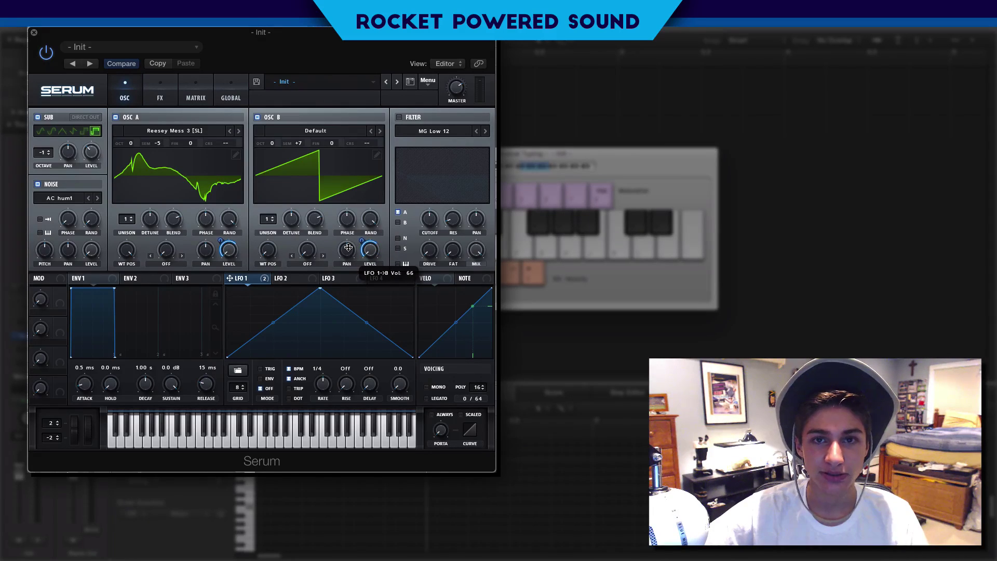
{"action": "left_click_drag", "start_coordinate": [346, 248], "coordinate": [346, 248]}
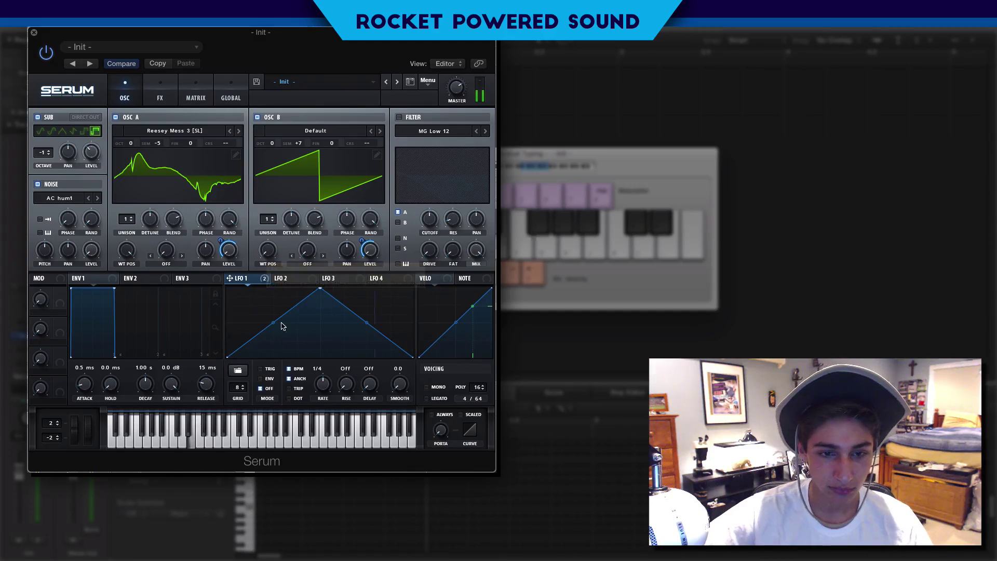
Set LFO 1 to trigger mode and reshape its triangle into a straight ramp falling from the start
{"action": "left_click", "coordinate": [260, 369]}
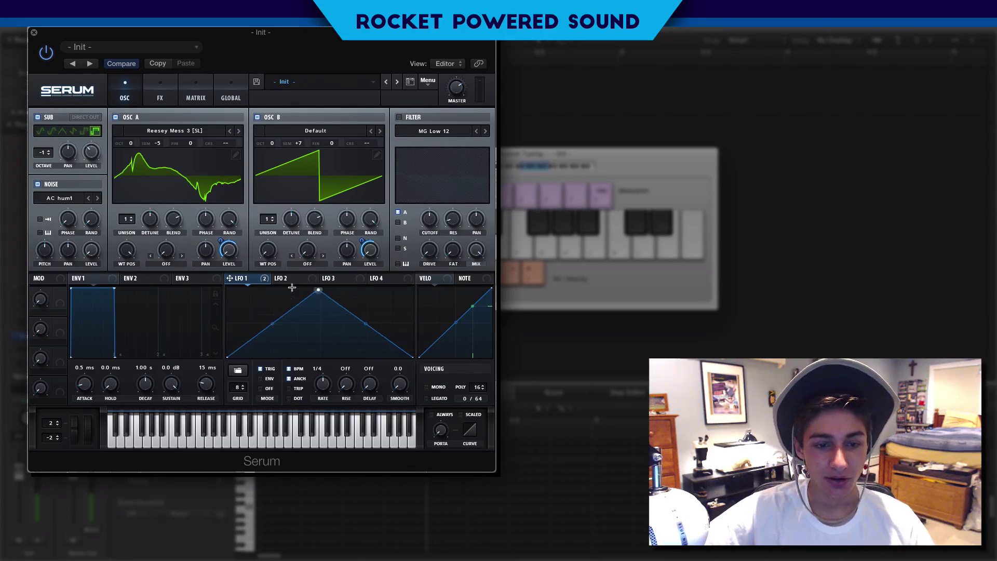
{"action": "left_click_drag", "start_coordinate": [328, 288], "coordinate": [227, 288]}
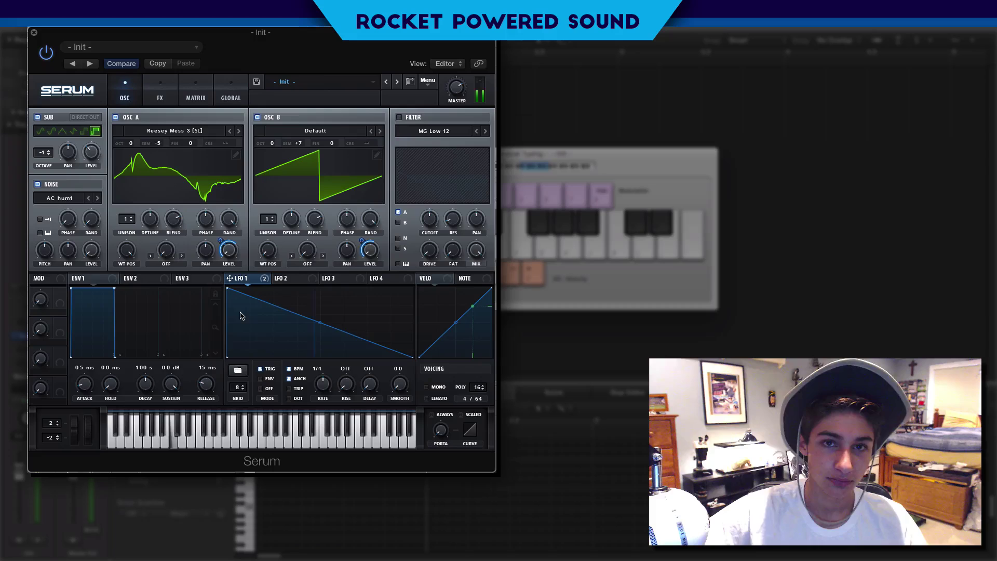
{"action": "mouse_move", "coordinate": [231, 292]}
{"action": "left_mouse_down"}
{"action": "mouse_move", "coordinate": [265, 285]}
{"action": "mouse_move", "coordinate": [204, 273]}
{"action": "mouse_move", "coordinate": [244, 285]}
{"action": "mouse_move", "coordinate": [227, 283]}
{"action": "left_mouse_up"}
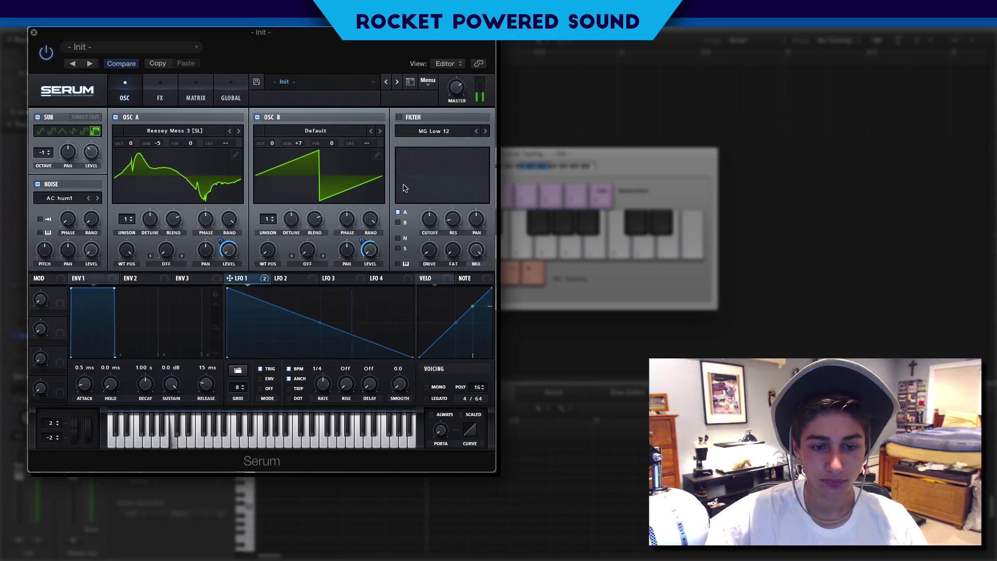
Turn on the MG Low 12 filter, route oscillators A, B and the sub through it, and lower its cutoff
{"action": "left_click", "coordinate": [399, 117]}
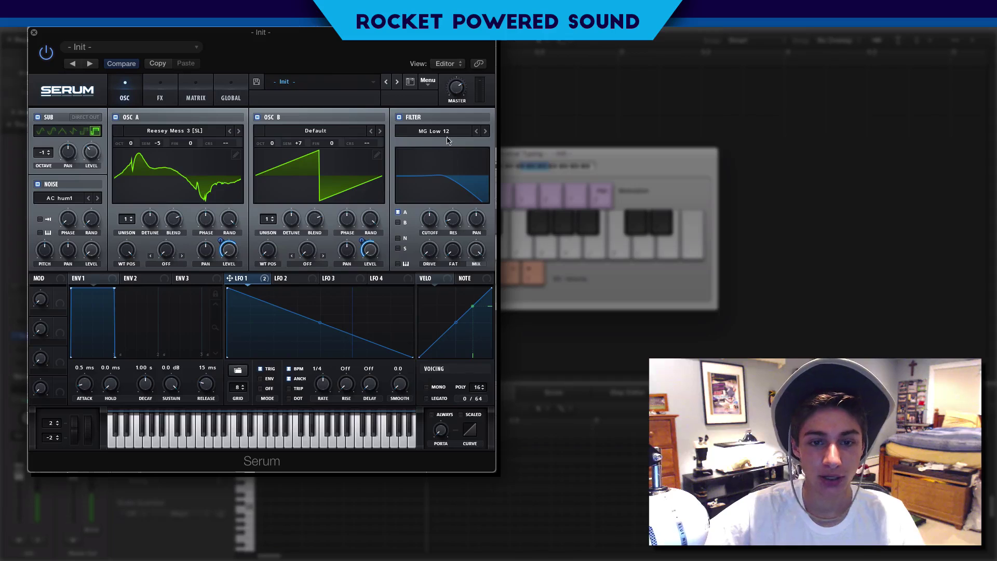
{"action": "left_click", "coordinate": [404, 224]}
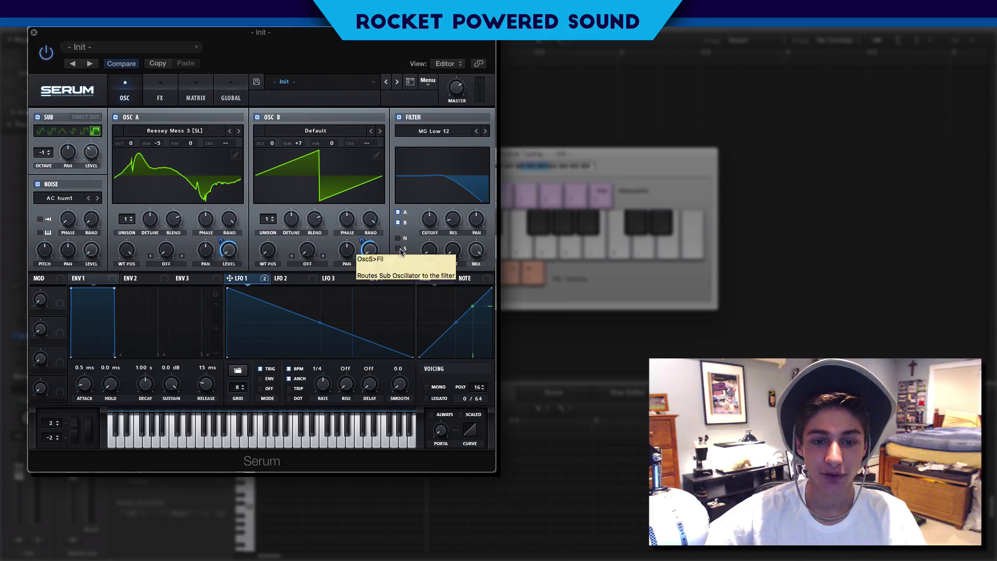
{"action": "left_click_drag", "start_coordinate": [429, 225], "coordinate": [362, 279]}
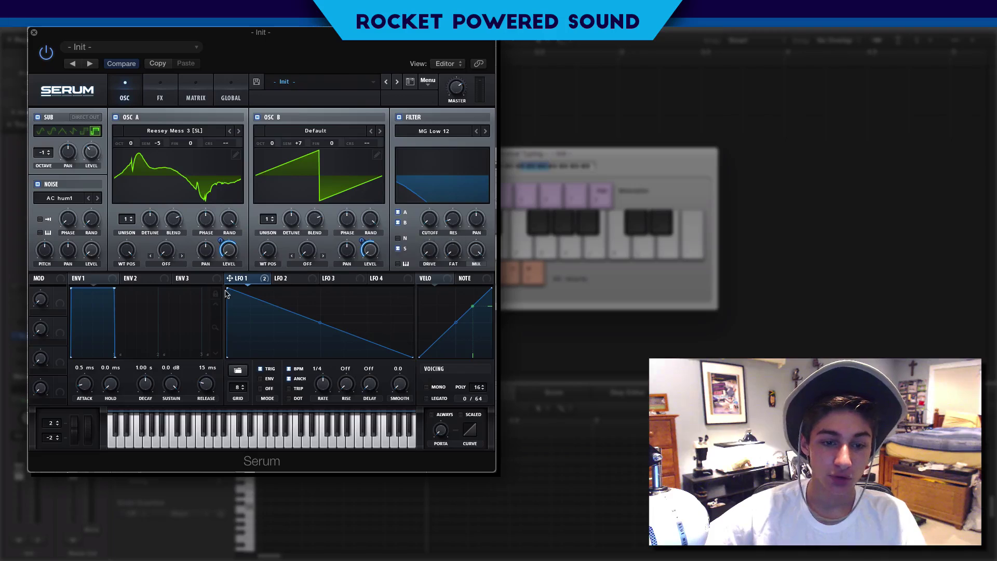
Assign LFO 1 to the filter cutoff with an amount of 100 and switch LFO 1 to envelope mode, auditioning notes
{"action": "left_click_drag", "start_coordinate": [259, 279], "coordinate": [434, 228]}
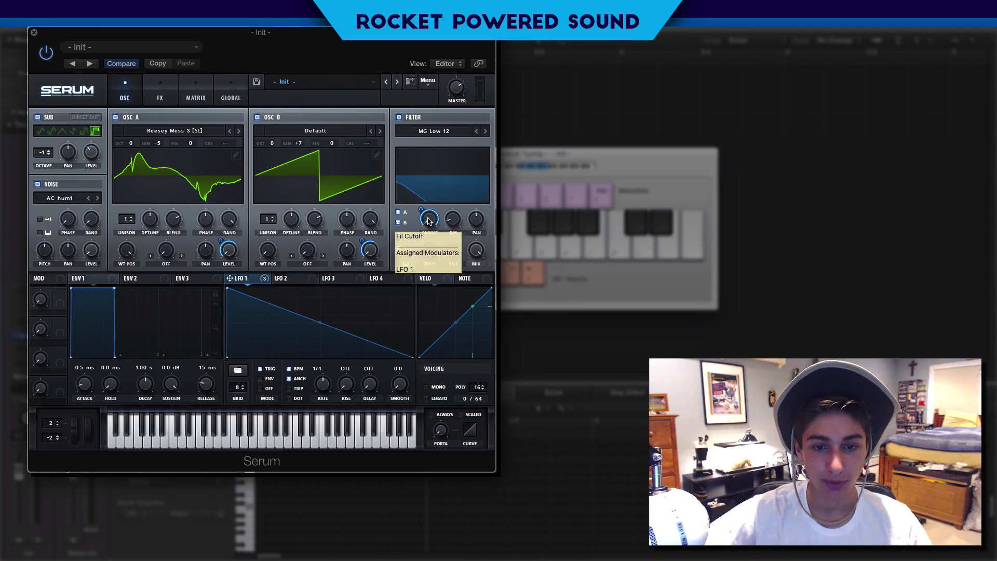
{"action": "left_click", "coordinate": [424, 212]}
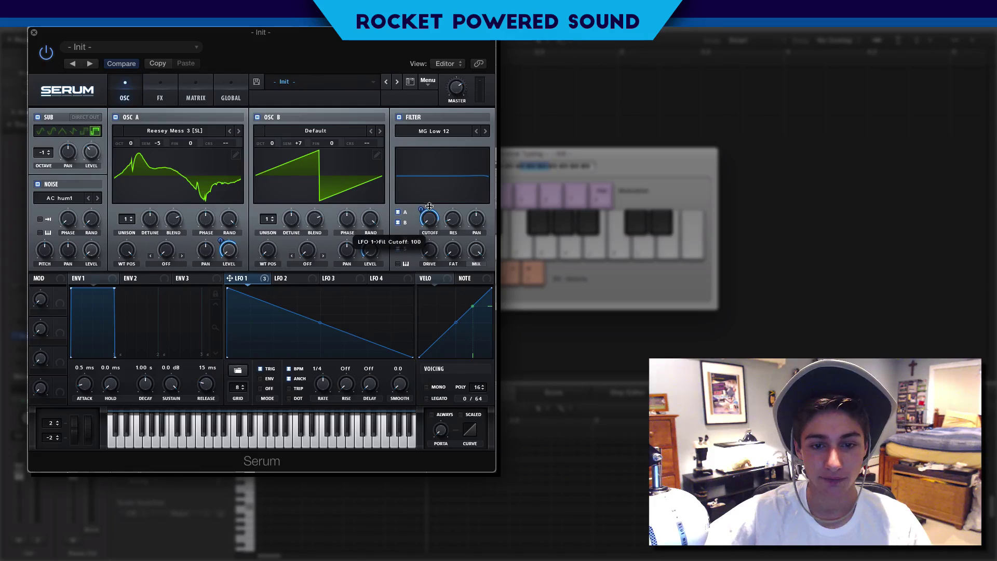
{"action": "key", "text": "a"}
{"action": "key", "text": "s"}
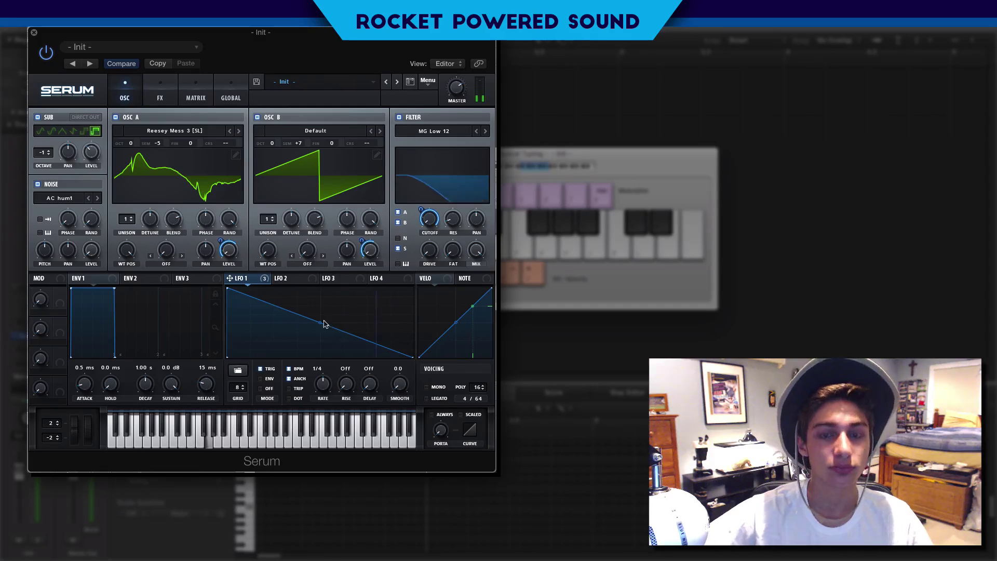
{"action": "left_click", "coordinate": [261, 379]}
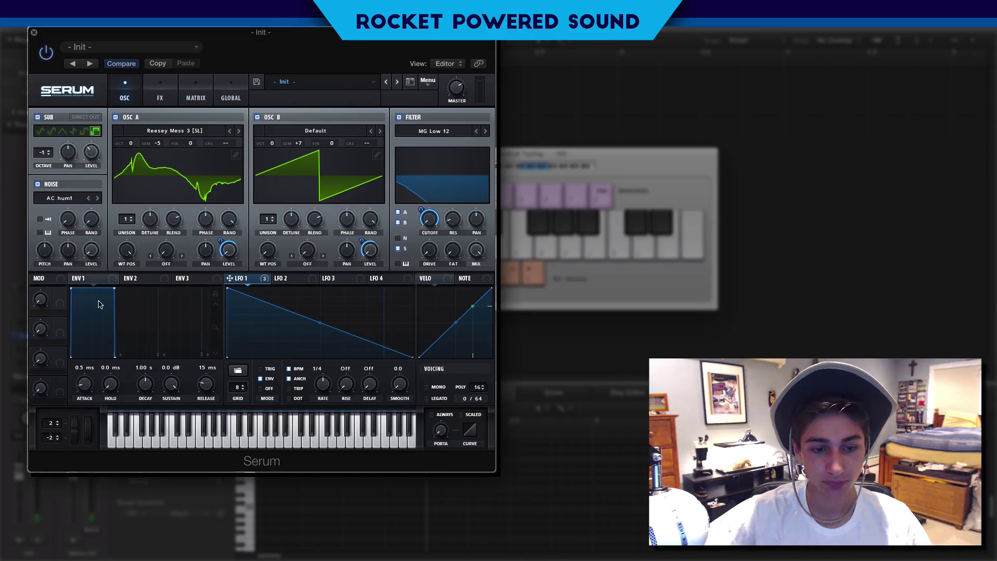
{"action": "key", "text": "a"}
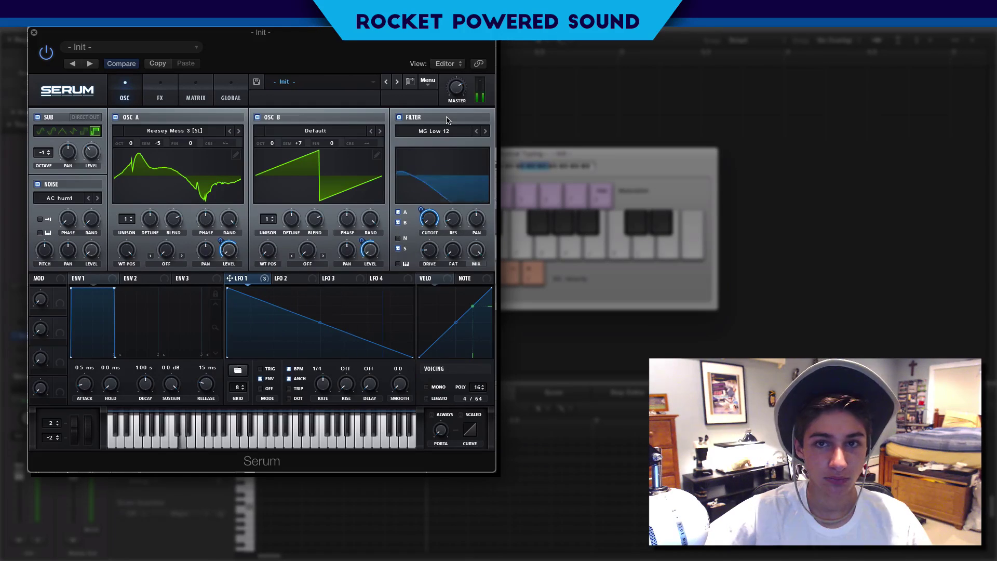
Turn on the Hyper/Dimension effect with the Hyper mix at about 29%, reduce the Dimension size and raise its mix
{"action": "left_click", "coordinate": [153, 93]}
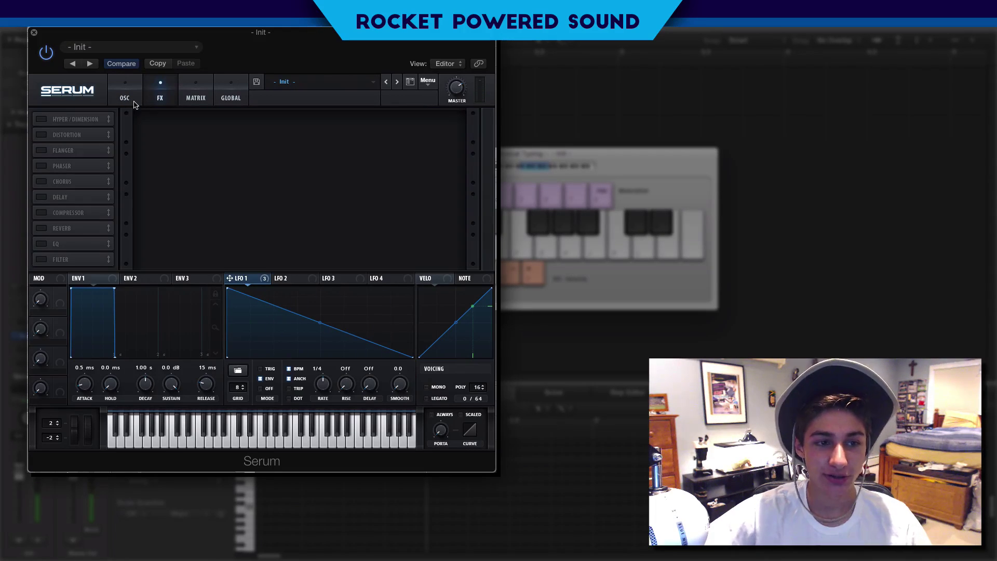
{"action": "left_click", "coordinate": [136, 102]}
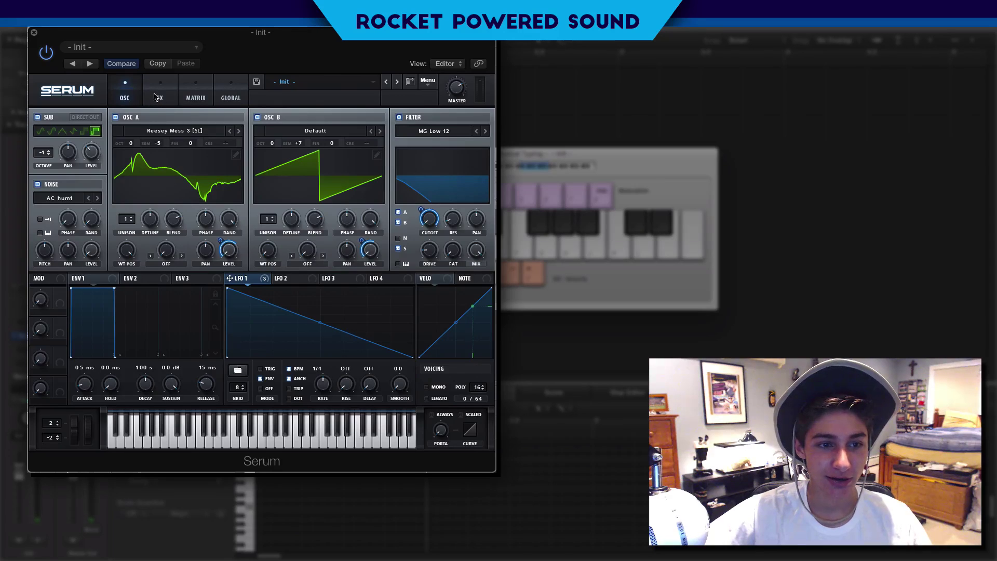
{"action": "left_click", "coordinate": [158, 97]}
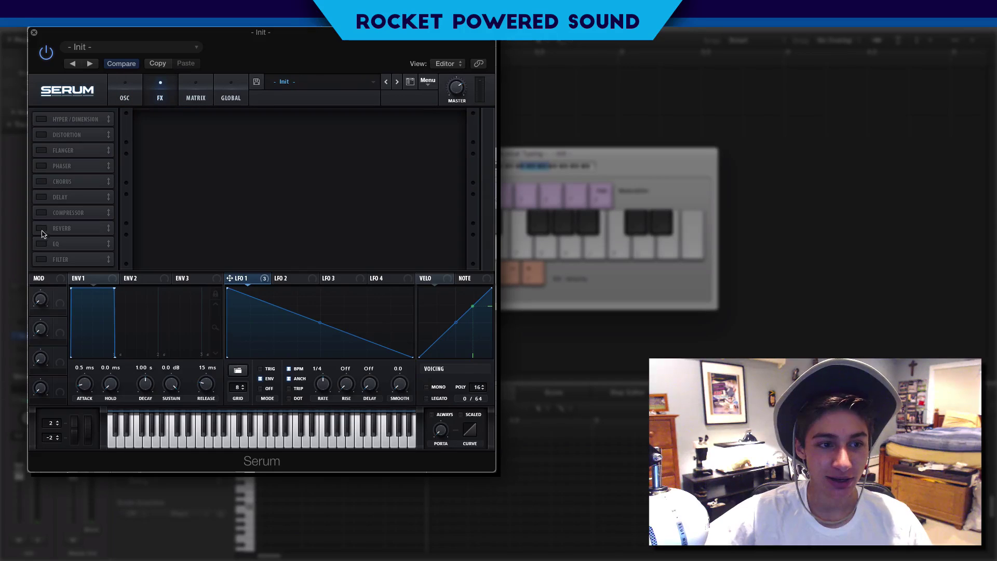
{"action": "left_click", "coordinate": [41, 120]}
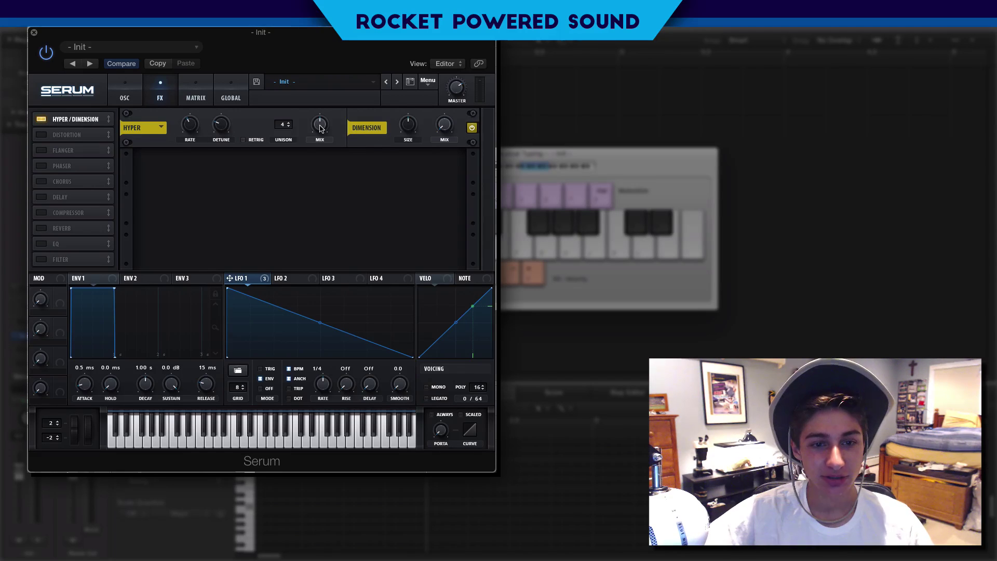
{"action": "left_click_drag", "start_coordinate": [319, 128], "coordinate": [318, 131]}
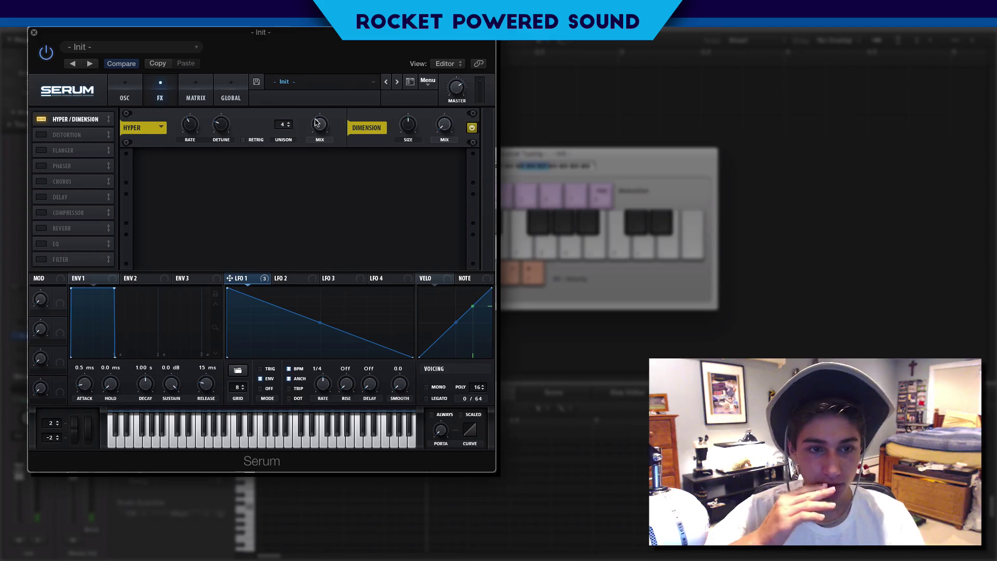
{"action": "left_click_drag", "start_coordinate": [311, 129], "coordinate": [367, 42]}
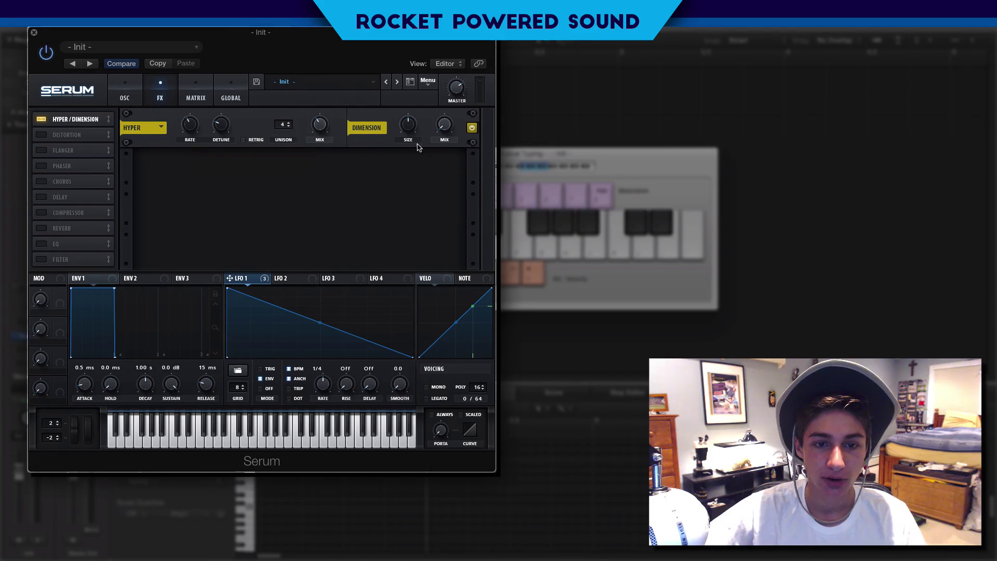
{"action": "left_click_drag", "start_coordinate": [409, 125], "coordinate": [379, 149]}
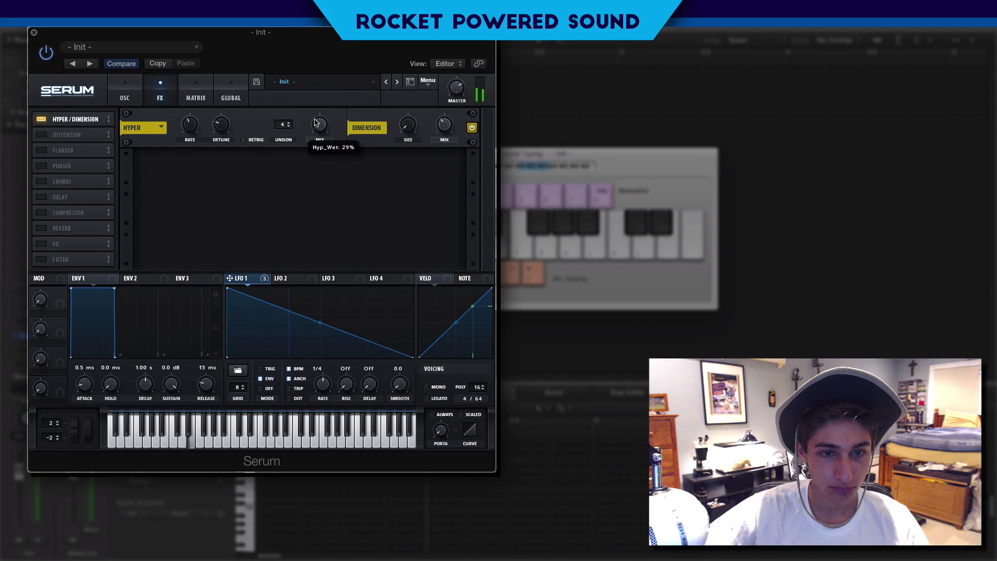
Turn on the compressor effect in multiband mode, and enable the EQ effect
{"action": "left_click", "coordinate": [65, 213]}
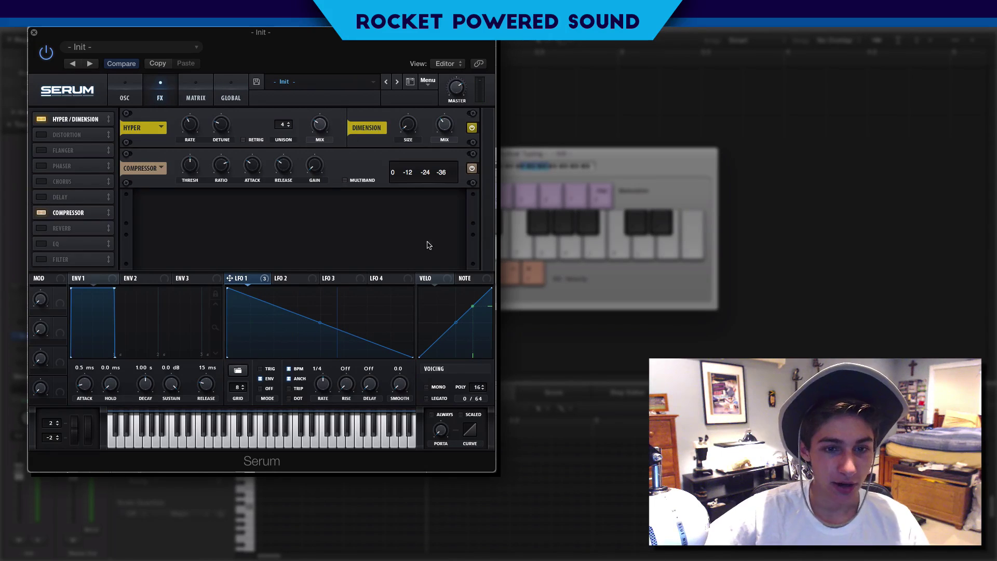
{"action": "left_click", "coordinate": [344, 180]}
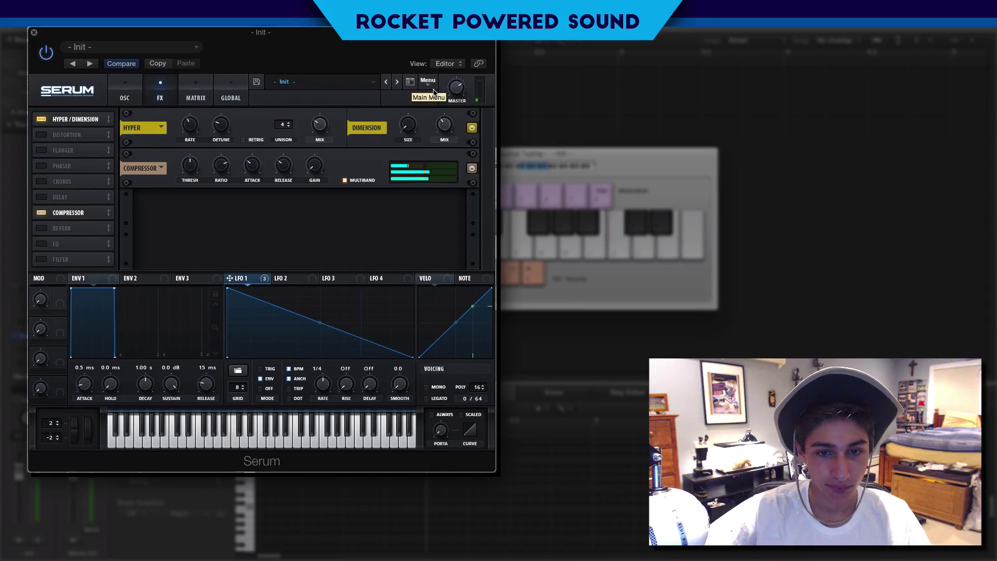
{"action": "left_click", "coordinate": [42, 244]}
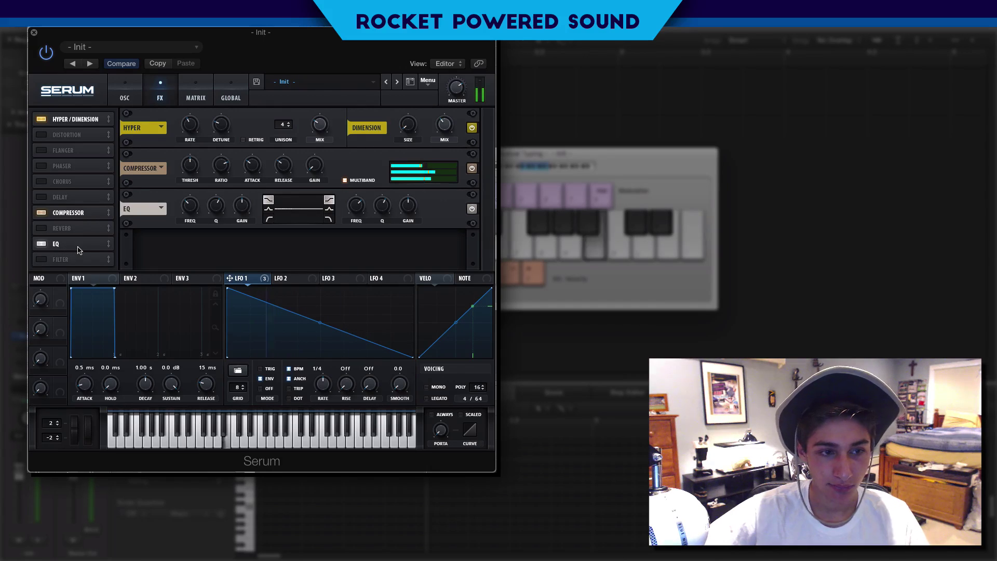
Move the compressor ahead of Chorus and the EQ ahead of Delay in the effects chain, and lower the EQ's low-band gain
{"action": "left_click_drag", "start_coordinate": [96, 214], "coordinate": [78, 181]}
{"action": "left_click_drag", "start_coordinate": [46, 251], "coordinate": [82, 212]}
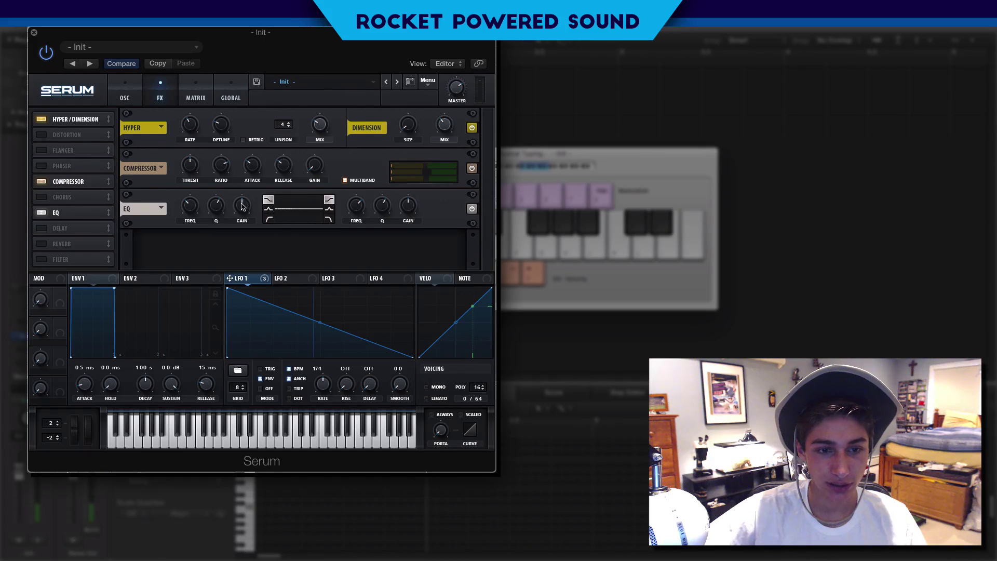
{"action": "left_click_drag", "start_coordinate": [267, 210], "coordinate": [276, 213]}
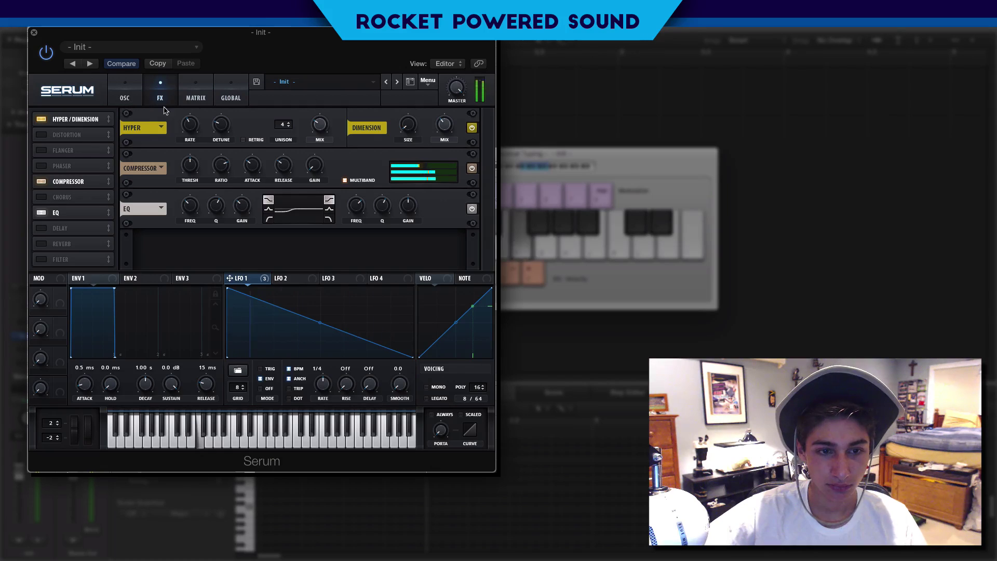
{"action": "mouse_move", "coordinate": [189, 171]}
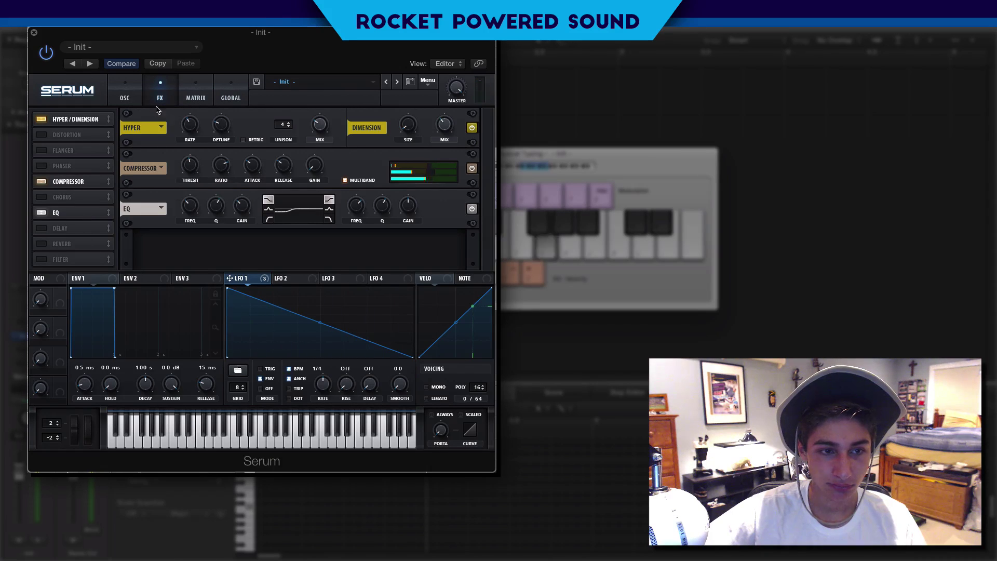
{"action": "left_click", "coordinate": [125, 94]}
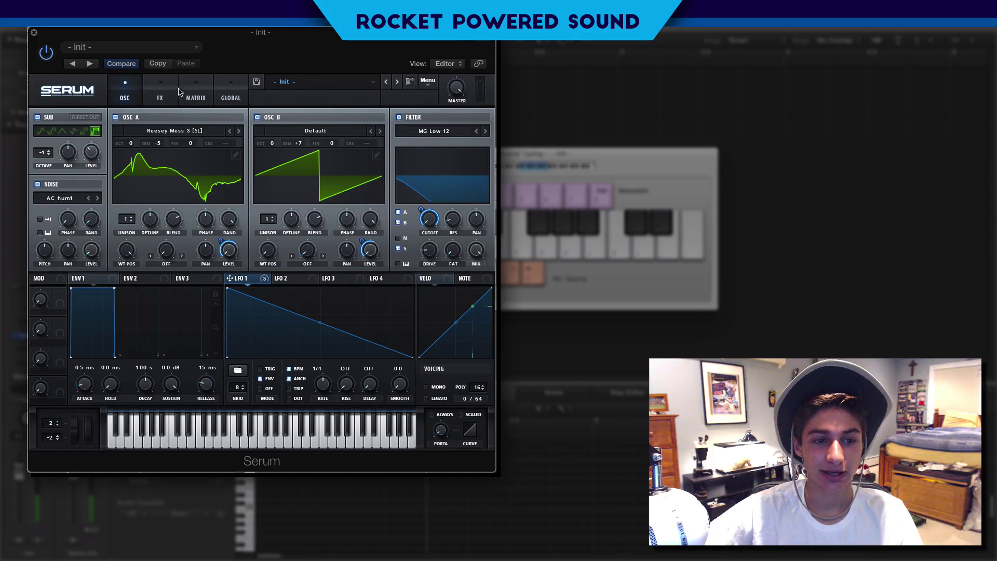
{"action": "left_click", "coordinate": [162, 95]}
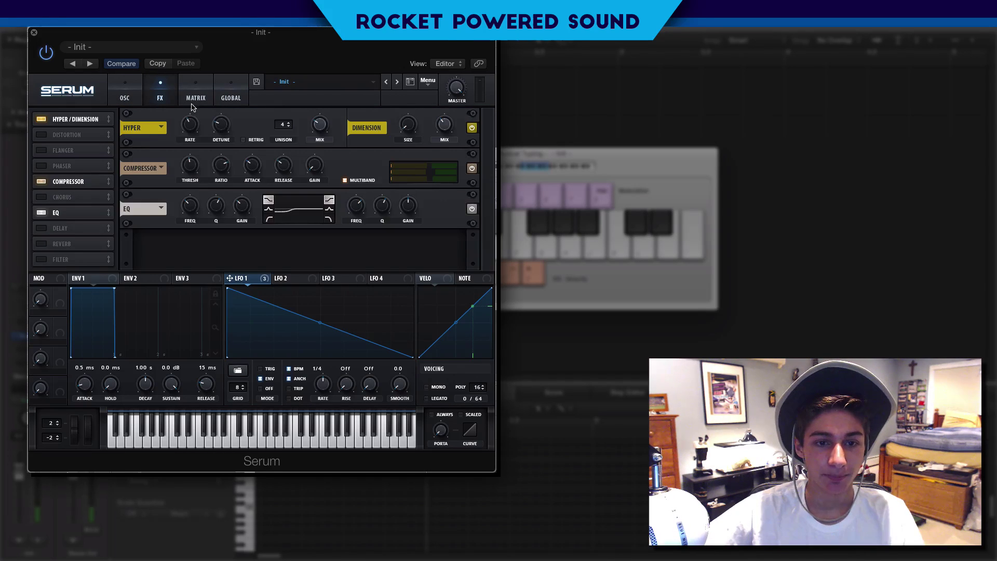
{"action": "left_click", "coordinate": [133, 91]}
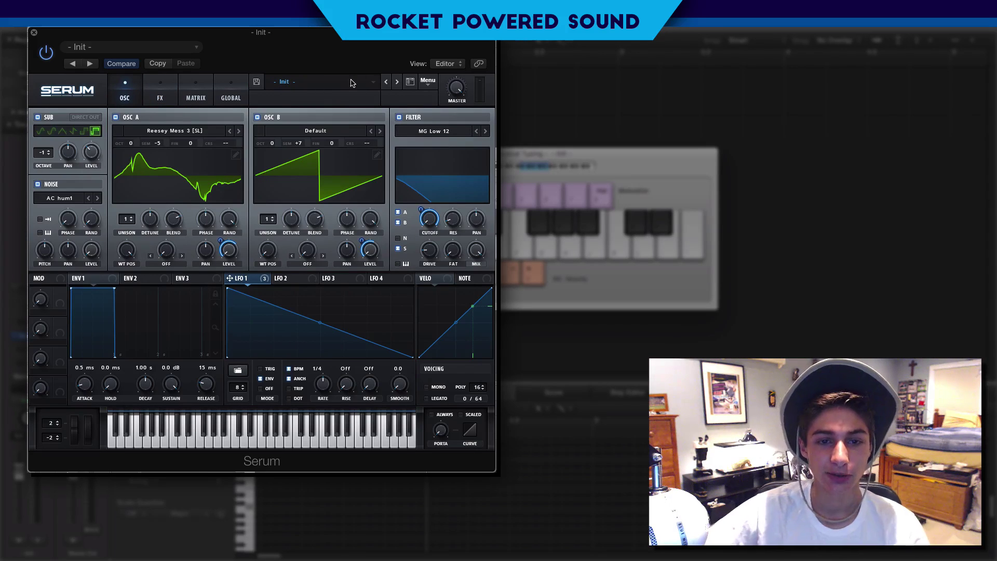